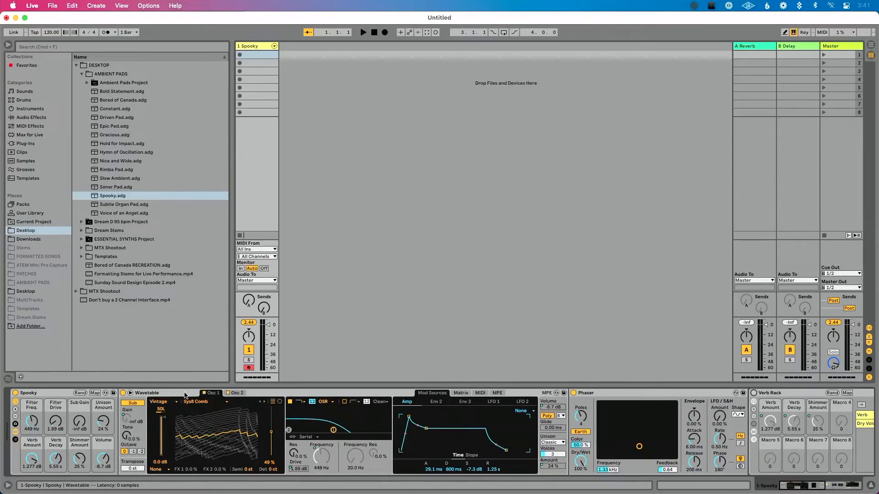
Step: Place the Spooky rack's Wavetable on its own new track and open its first filter's frequency to 20.5 kHz
left_click_drag(185, 395, 333, 132)
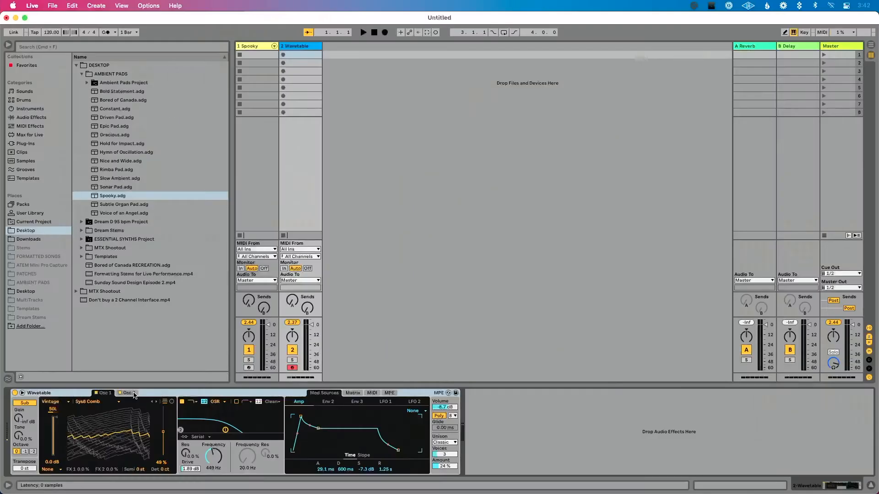
left_click_drag(213, 456, 213, 425)
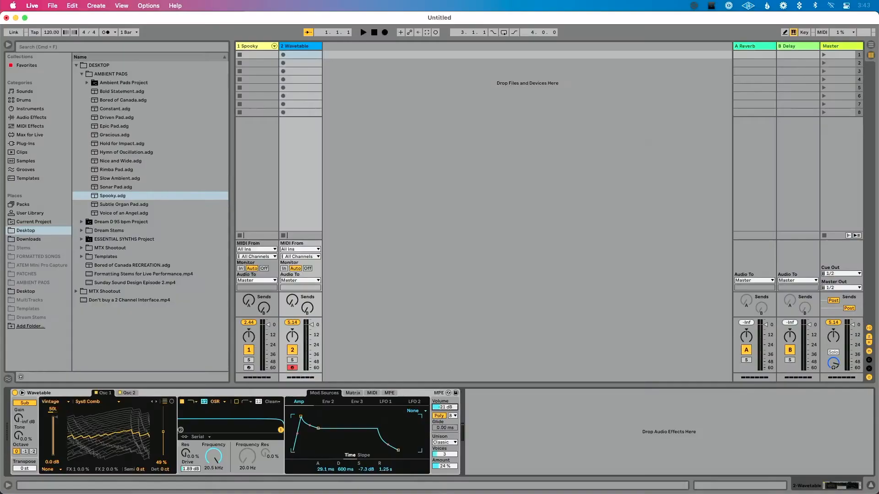
Step: Try the Wavetable in Mono voicing, return it to Poly, and set its volume to -11 dB
left_click_drag(444, 408, 444, 404)
left_click(440, 416)
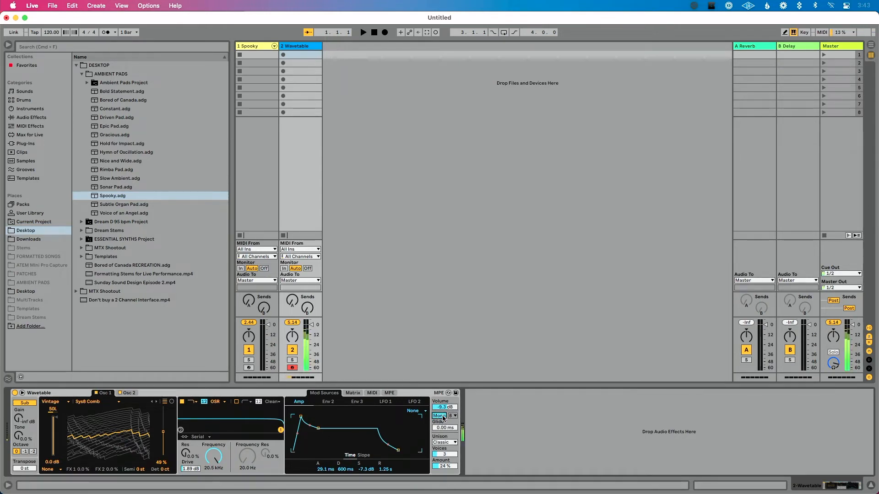
left_click_drag(443, 407, 438, 414)
left_click(438, 417)
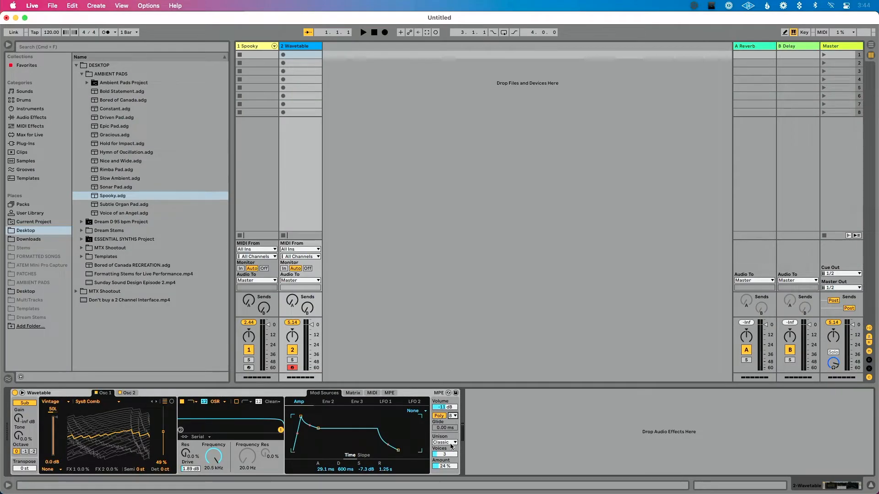
Step: Set the Wavetable's unison mode to None and lower its volume to -20 dB
left_click(451, 444)
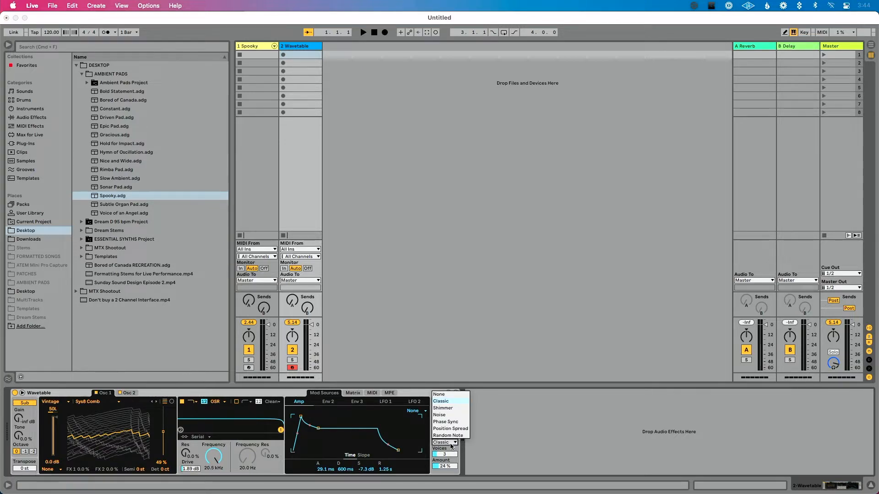
left_click(451, 444)
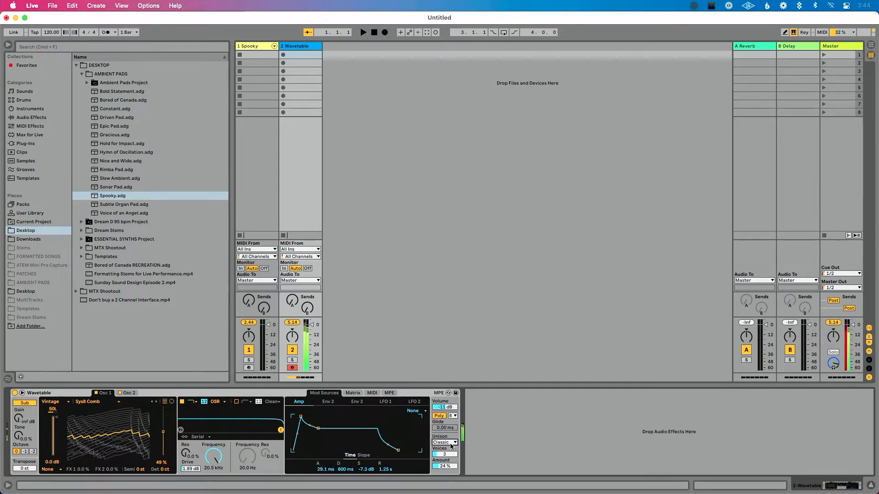
left_click(450, 442)
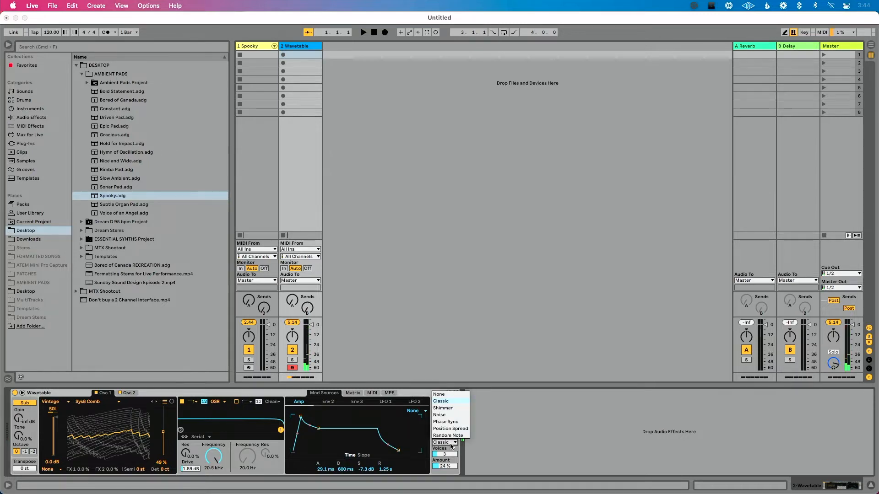
left_click(441, 395)
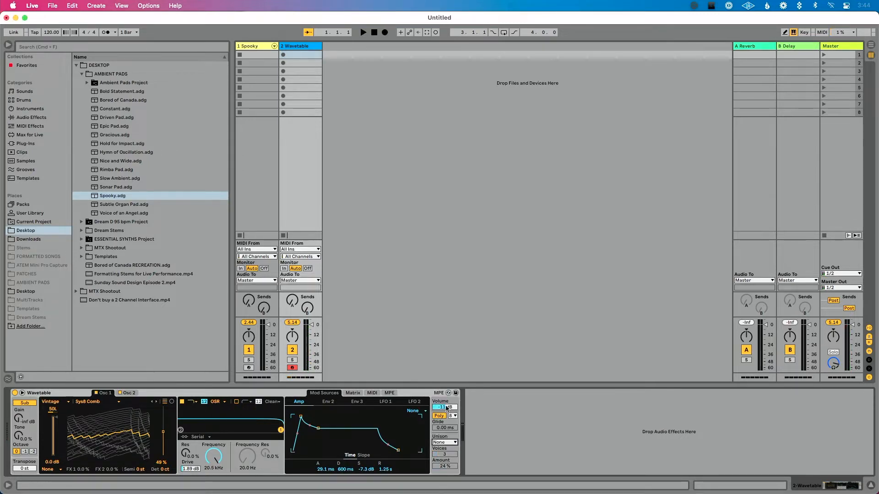
left_click_drag(445, 407, 445, 412)
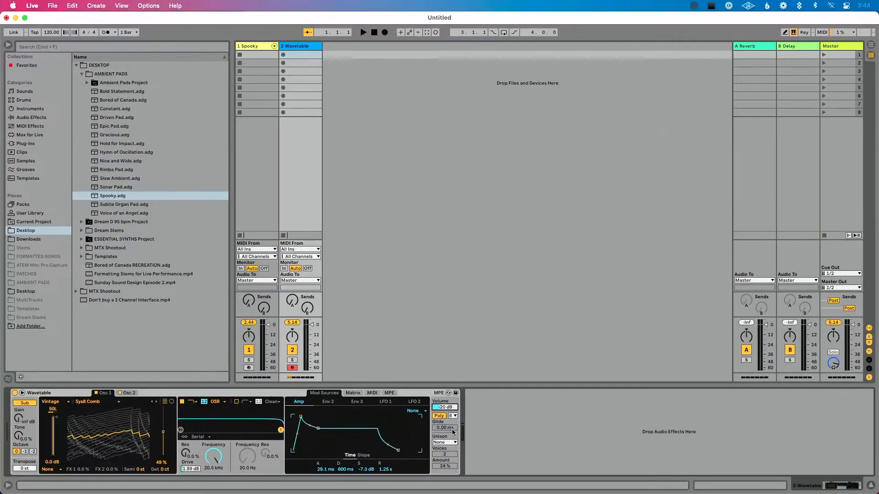
Step: Set the unison mode to Classic and try different amounts, settling on 31 %
left_click(450, 442)
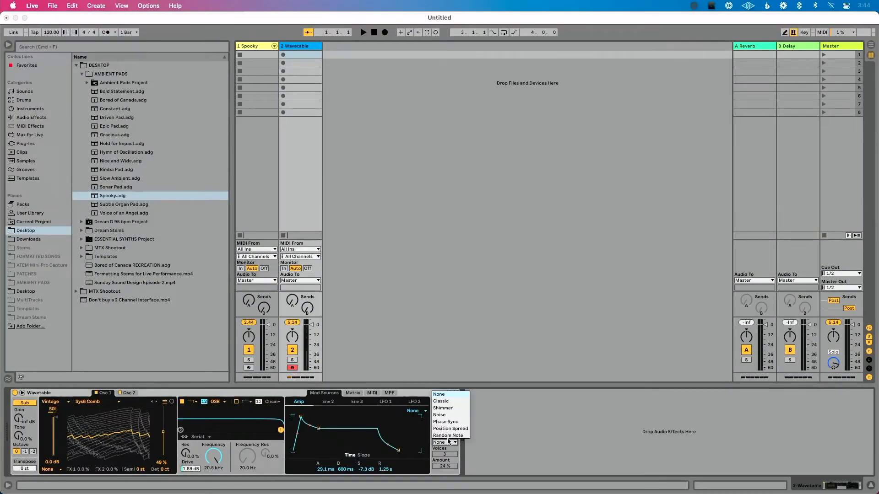
left_click(445, 401)
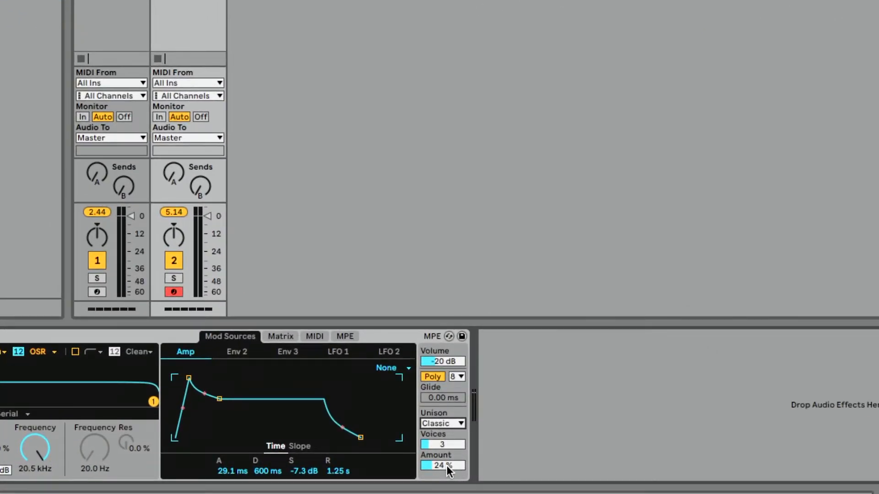
left_click(447, 466)
mouse_move(447, 465)
left_mouse_down()
mouse_move(447, 444)
mouse_move(447, 465)
left_mouse_up()
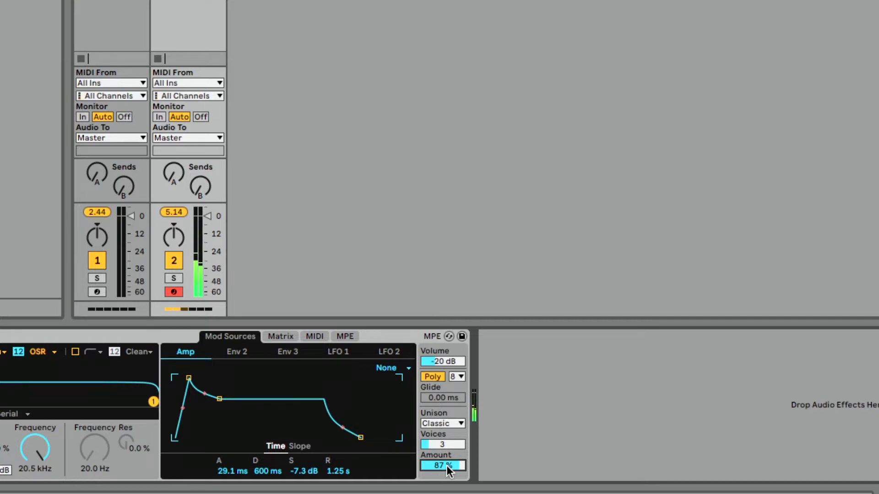
left_click_drag(446, 465, 446, 483)
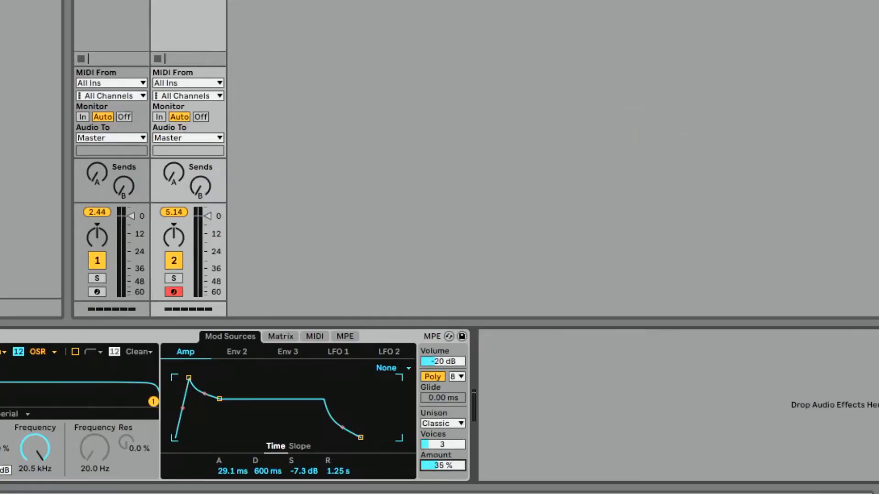
left_click_drag(443, 466, 447, 467)
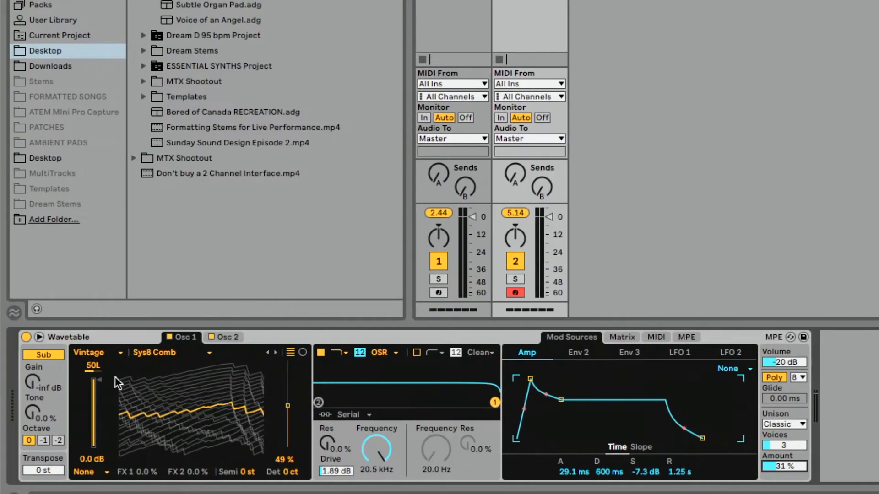
Step: Examine the wavetables used by both oscillators and the Vintage wavetables available for oscillator 1
left_click(220, 339)
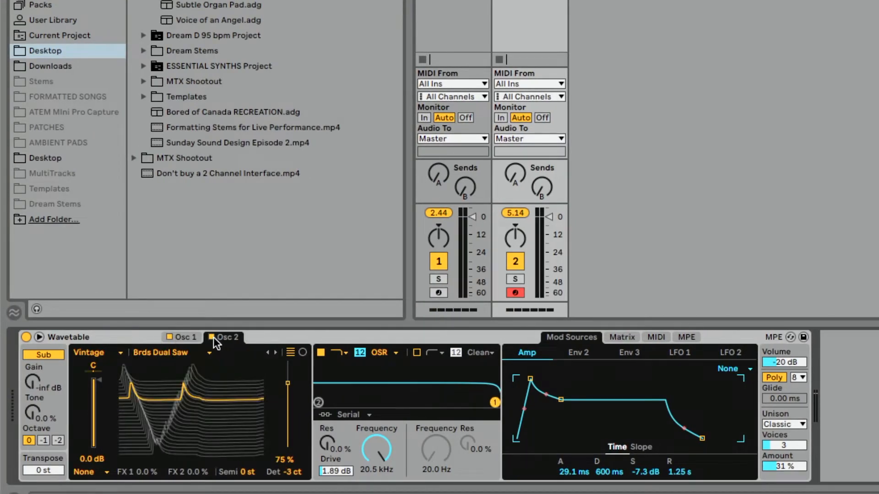
left_click(189, 334)
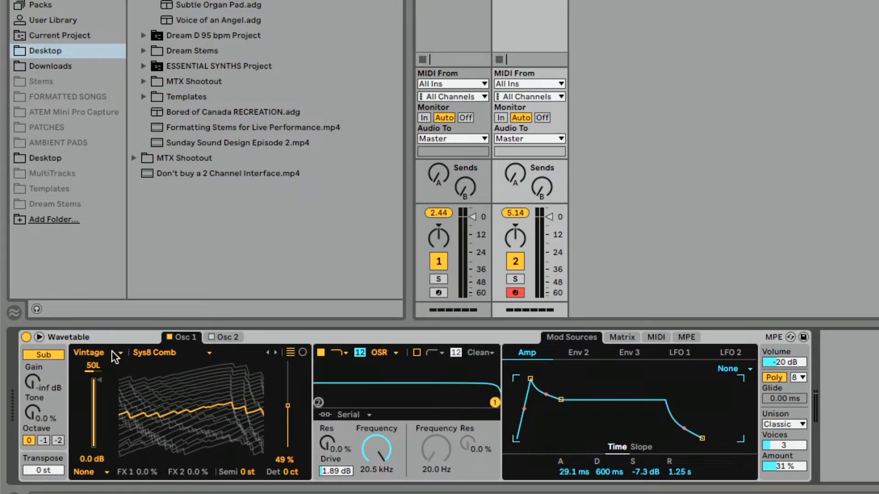
left_click(179, 354)
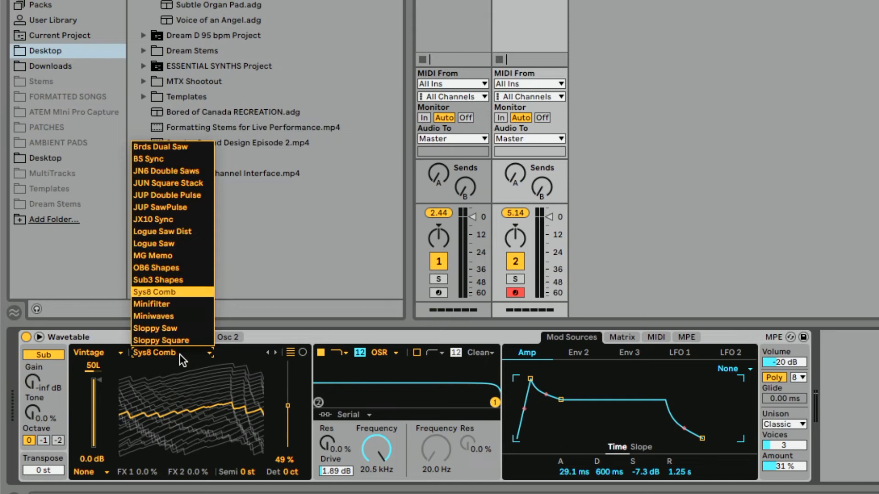
left_click(260, 340)
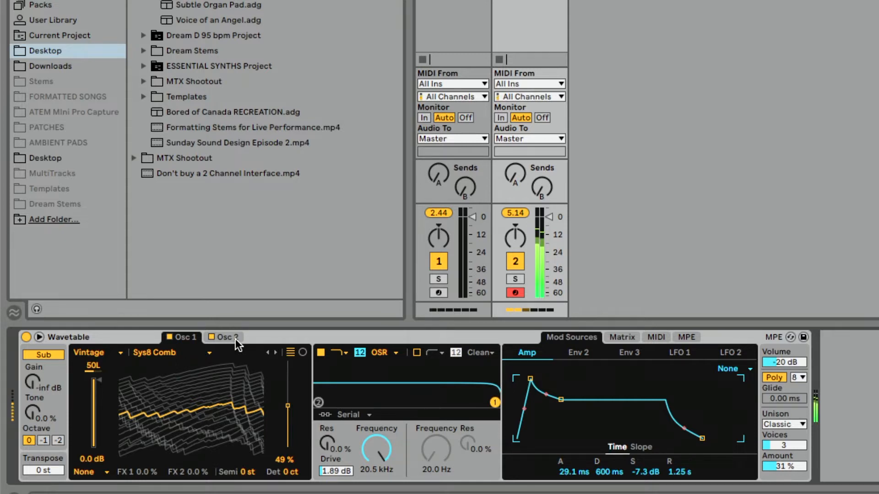
Step: Audition each oscillator alone by switching the other one off, leaving both enabled
left_click(214, 338)
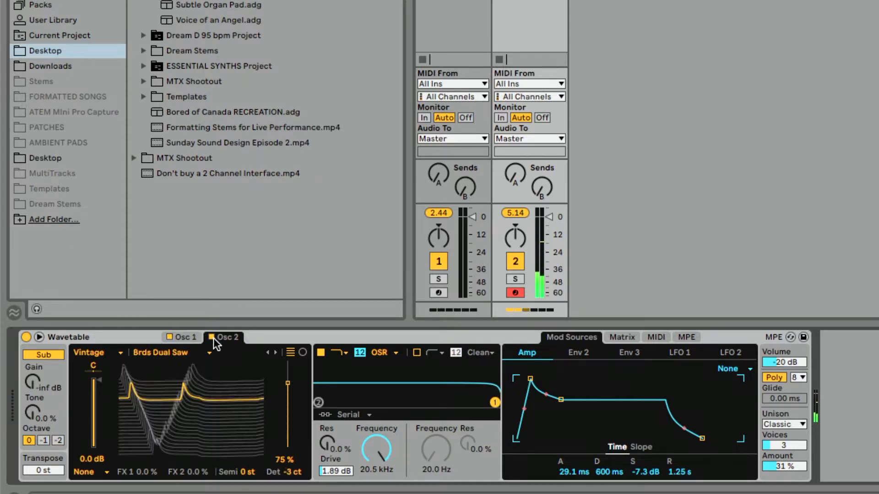
left_click(211, 337)
left_click(191, 342)
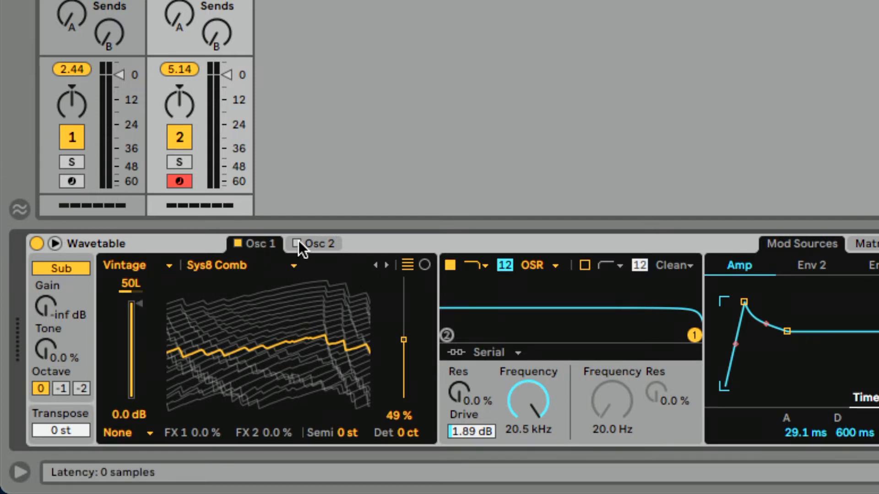
left_click(240, 242)
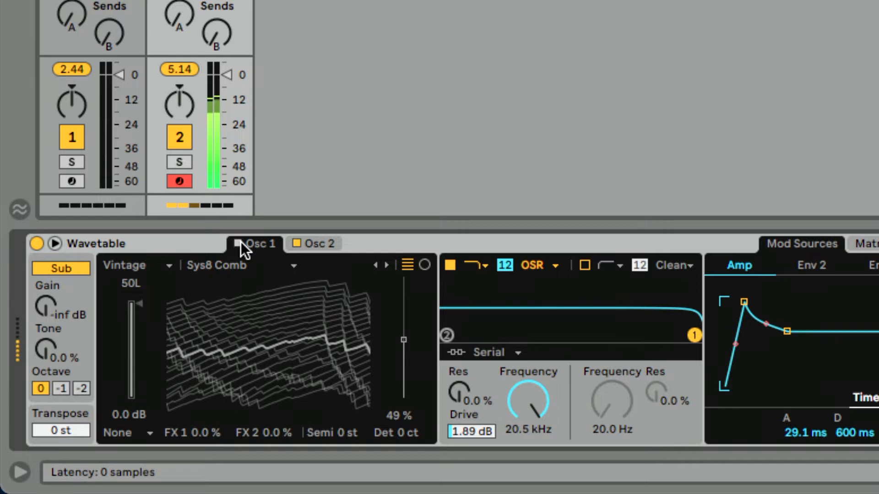
left_click(239, 242)
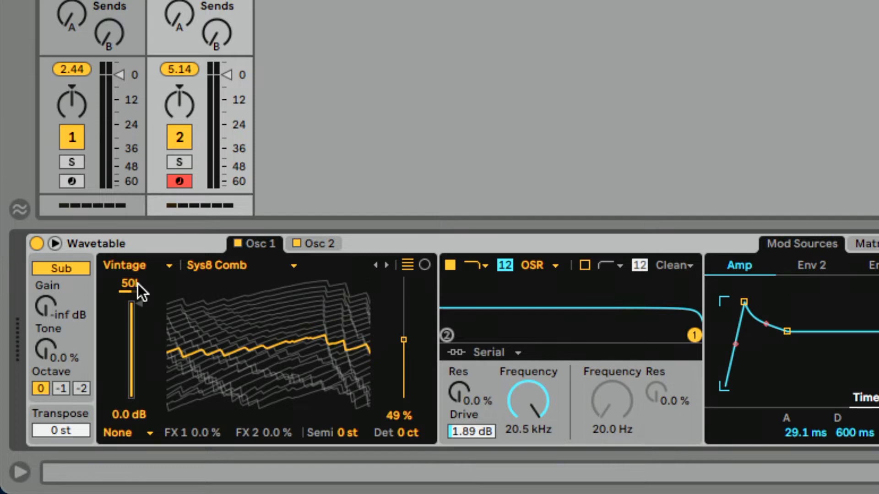
Step: Pan oscillator 2 to 50R and compare it with oscillator 1's pan setting
left_click(314, 245)
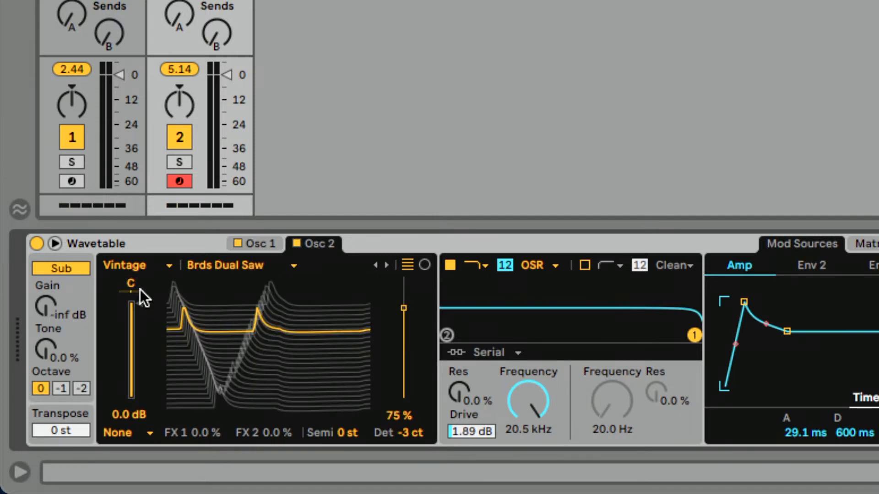
left_click_drag(129, 285, 129, 251)
left_click(267, 247)
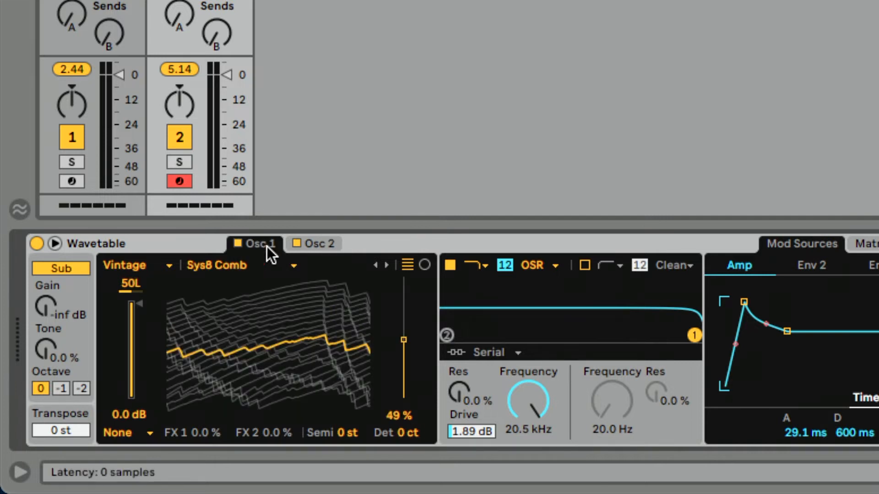
Step: Try different detune amounts on oscillator 2 and return the detune to -3 ct
left_click(301, 243)
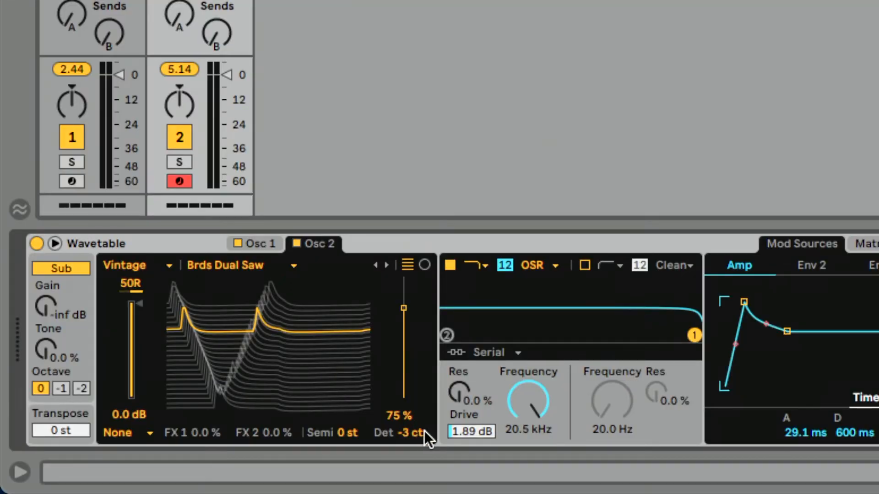
double_click(417, 430)
mouse_move(408, 433)
left_mouse_down()
mouse_move(408, 442)
mouse_move(419, 430)
left_mouse_up()
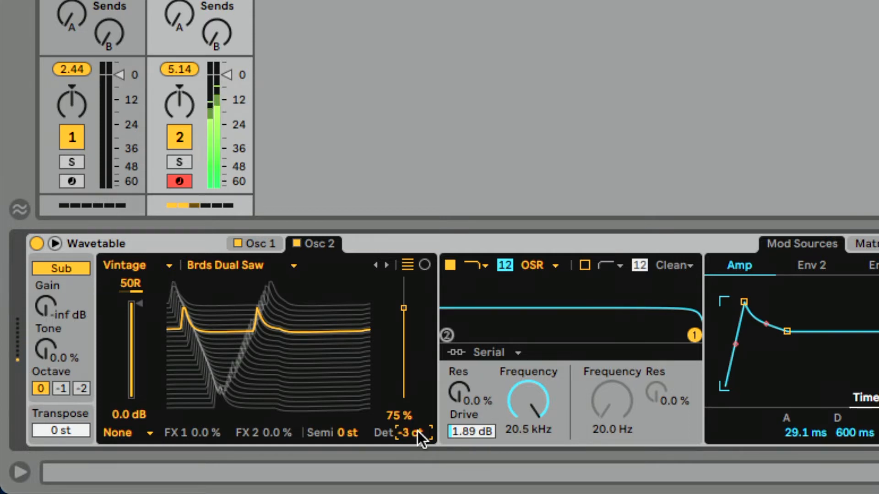
left_click_drag(418, 430, 418, 439)
mouse_move(418, 430)
left_mouse_down()
mouse_move(418, 450)
mouse_move(418, 404)
mouse_move(418, 428)
left_mouse_up()
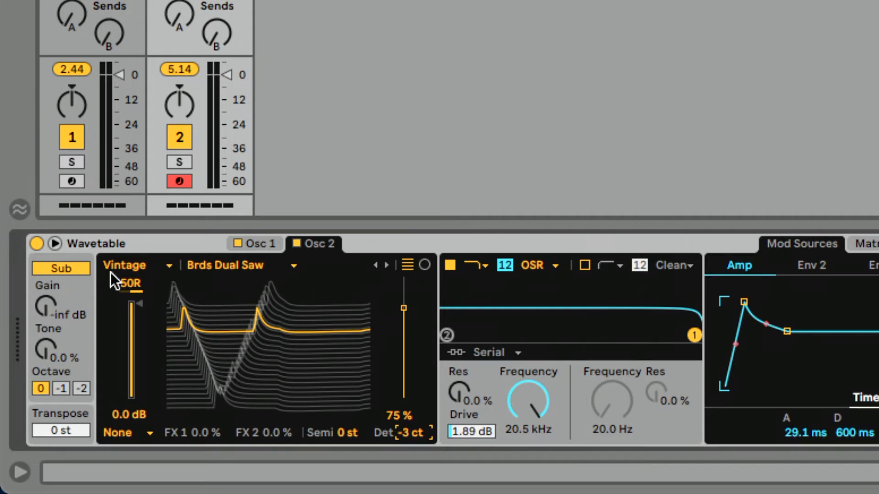
Step: Compare the sound with and without the sub oscillator, then leave it on with its gain at 0.0 dB
left_click(87, 268)
left_click(87, 269)
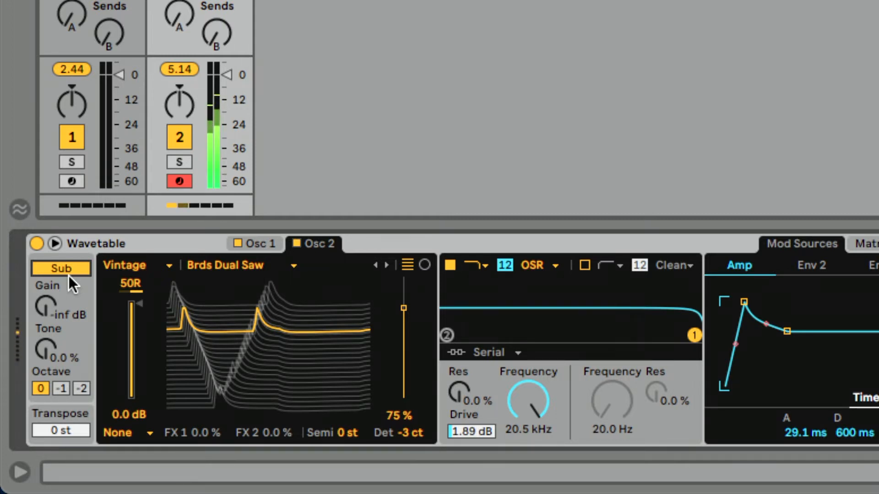
left_click_drag(48, 301, 48, 255)
mouse_move(48, 302)
left_mouse_down()
mouse_move(48, 326)
mouse_move(48, 302)
left_mouse_up()
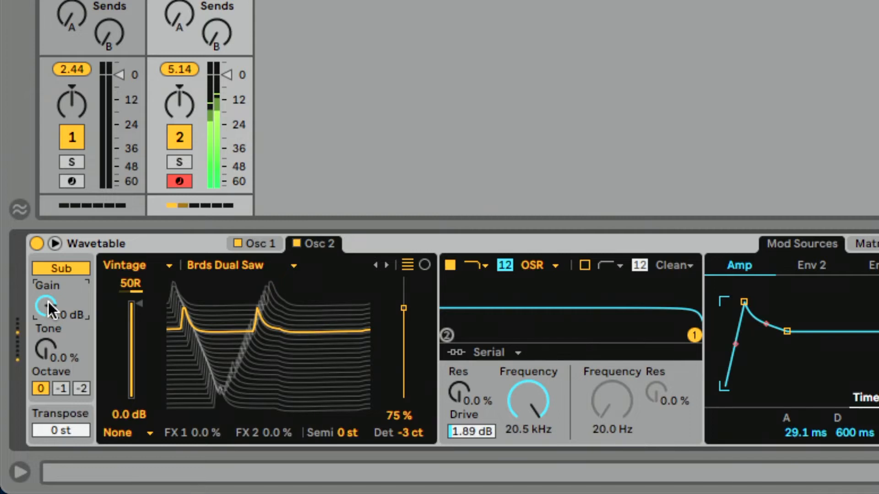
left_click_drag(47, 302, 48, 344)
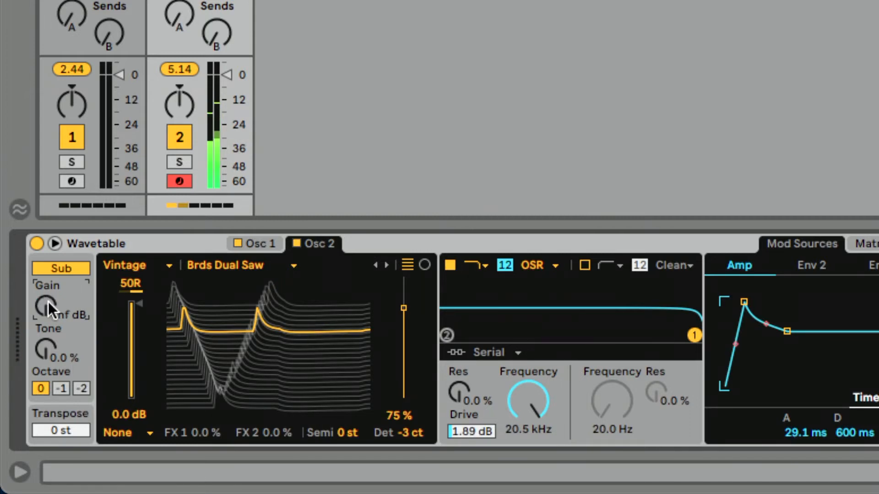
left_click_drag(48, 301, 48, 257)
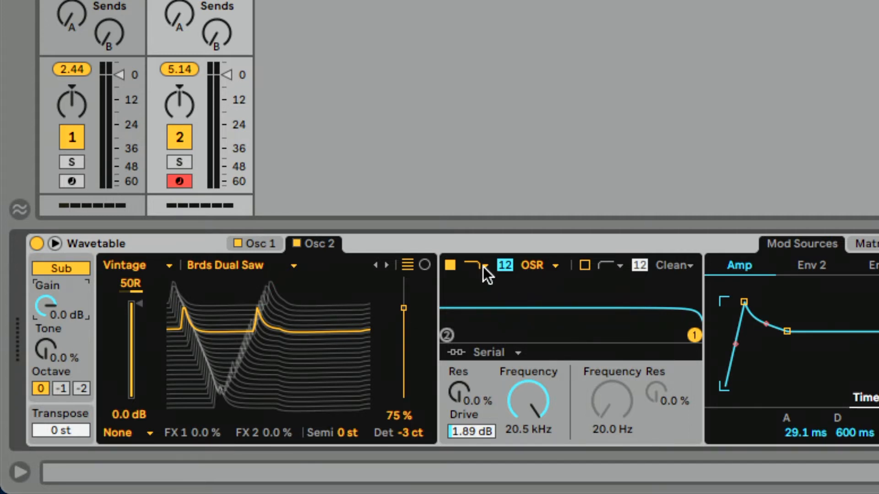
Step: Keep the first filter enabled with the OSR circuit and set its cutoff frequency to 994 Hz
left_click(450, 266)
left_click(450, 266)
left_click(524, 266)
left_click(542, 290)
left_click(521, 391)
left_click_drag(521, 391, 521, 451)
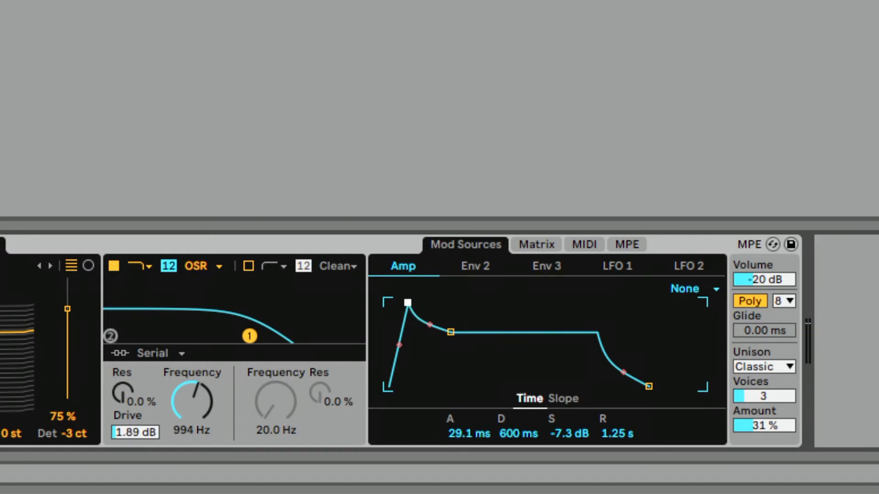
Step: Try an Amp envelope attack of 0.00 ms and a longer one, returning the attack to 29.1 ms
left_click_drag(407, 303, 388, 302)
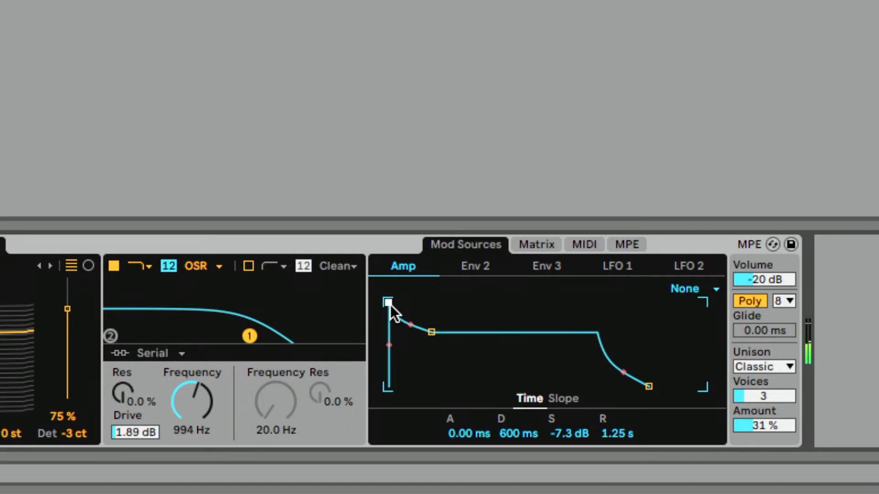
left_click_drag(390, 305, 409, 305)
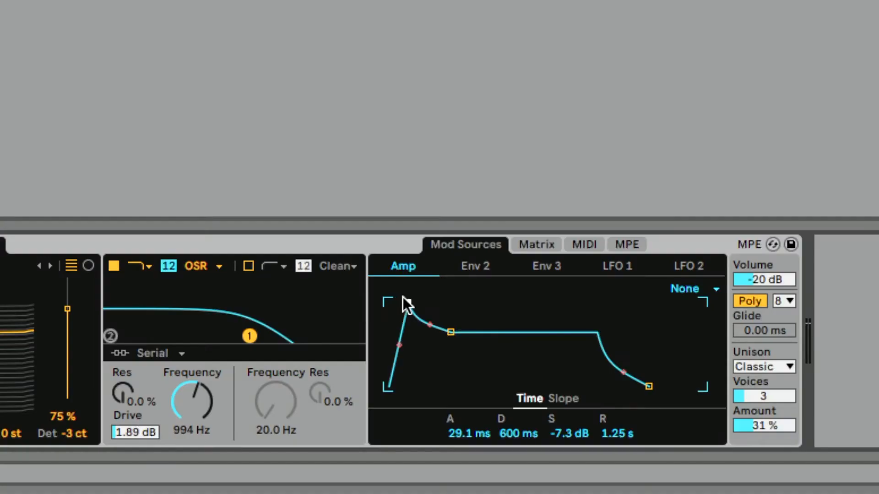
left_click_drag(407, 303, 443, 303)
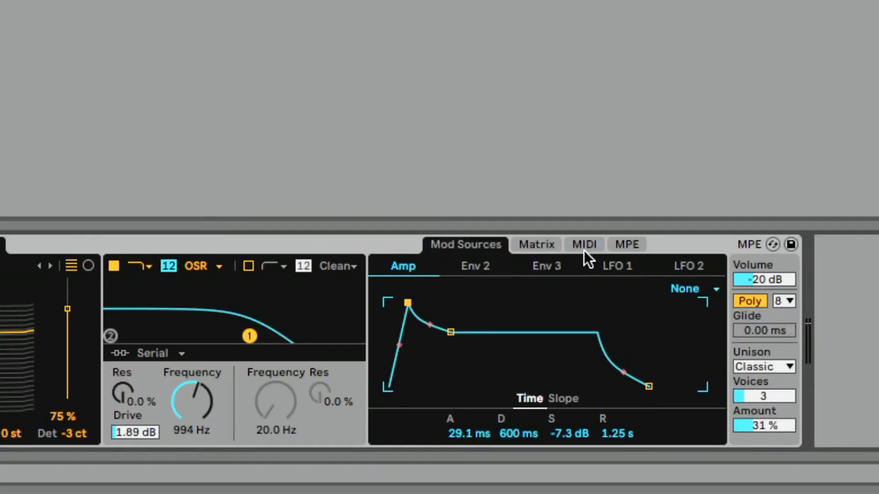
Step: Review Wavetable's MIDI, MPE and Matrix modulation assignments, then return to the modulation sources
left_click(583, 247)
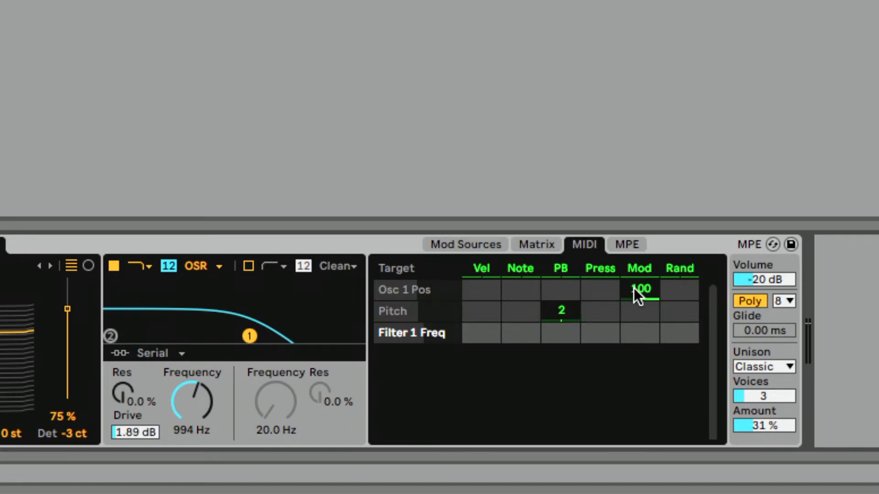
left_click(627, 245)
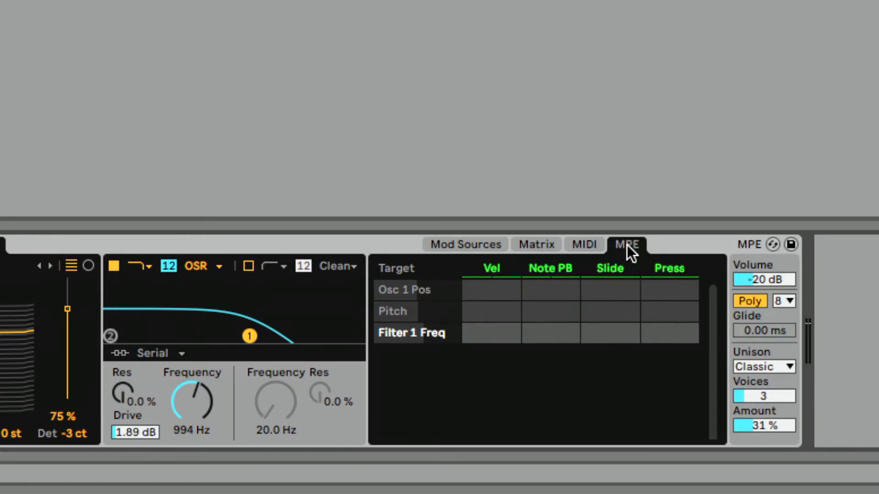
left_click(542, 247)
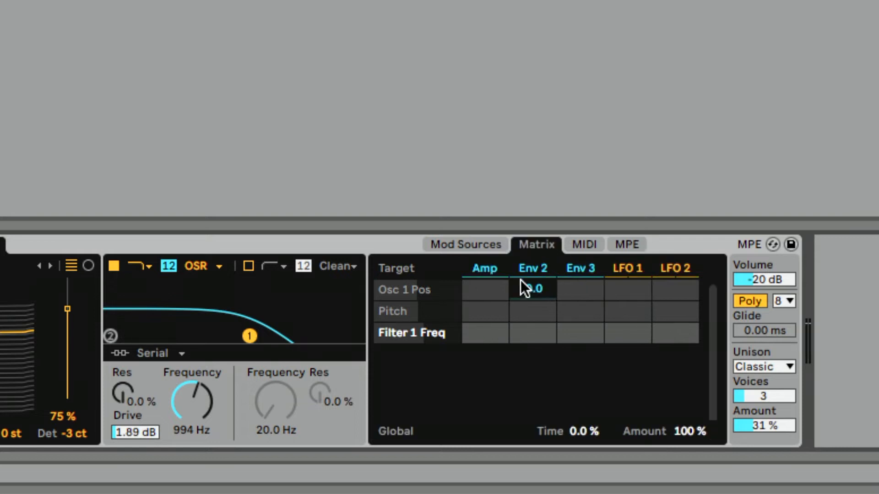
left_click(463, 243)
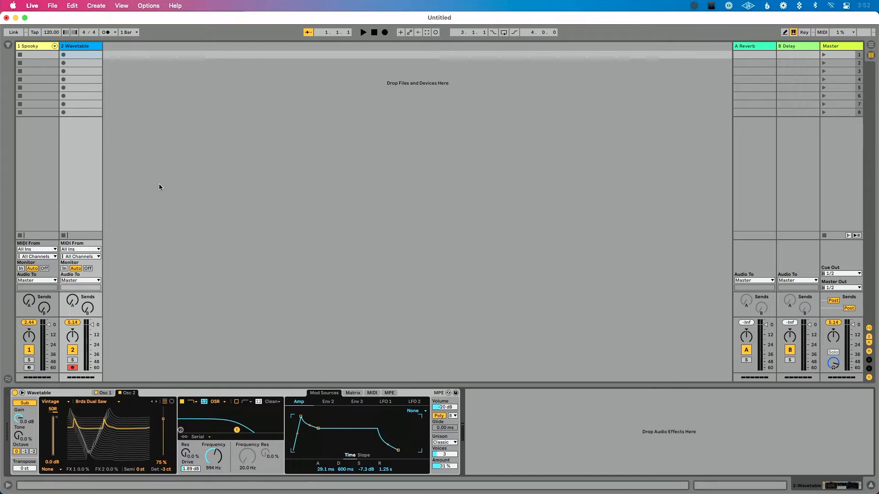
Step: Copy the Phaser from the Spooky track and paste it after Wavetable on the Wavetable track
left_click(40, 46)
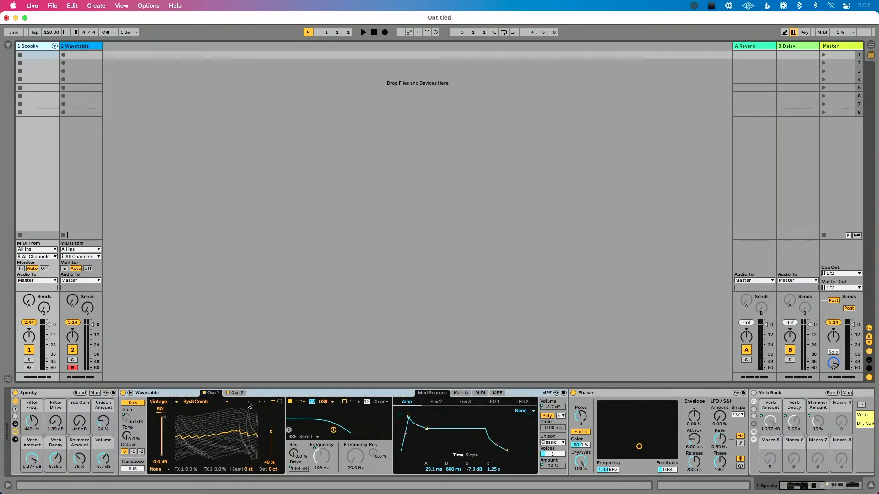
scroll(237, 397, "right", 10)
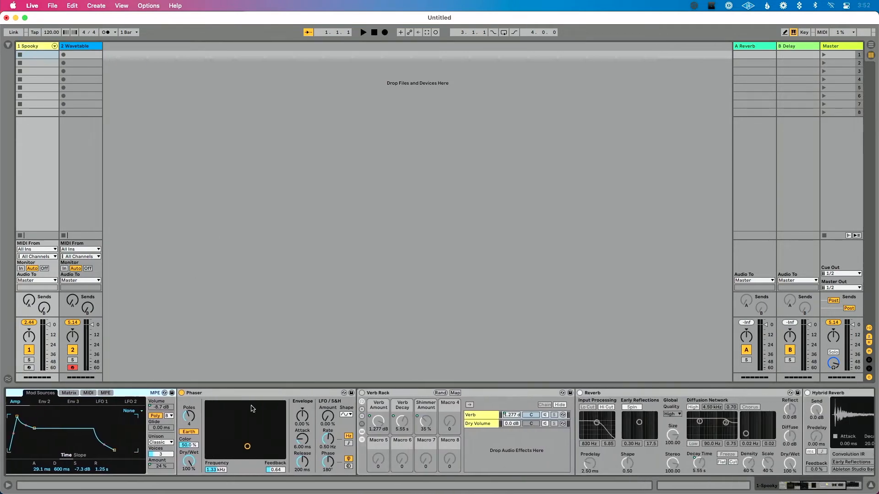
left_click(231, 392)
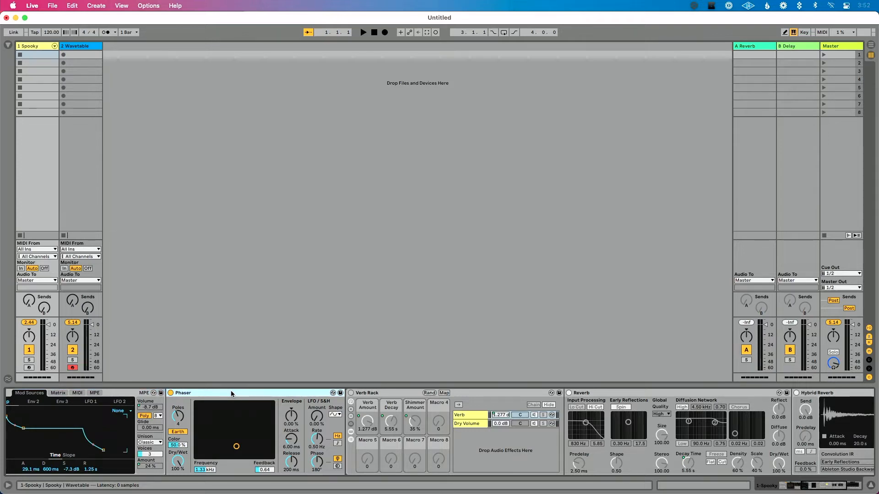
left_click(90, 47)
key("super+v")
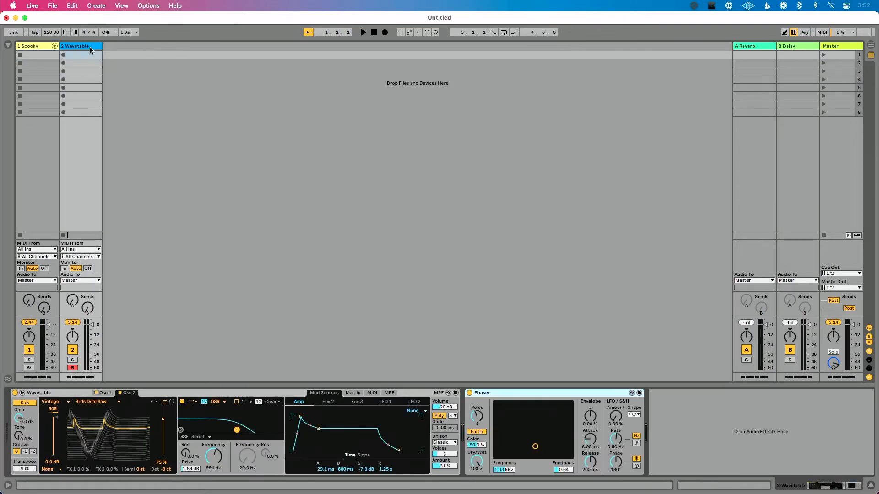
Step: Raise the first filter's cutoff to 2.53 kHz while comparing the sound with and without the Phaser, leaving the Phaser enabled
left_click(469, 393)
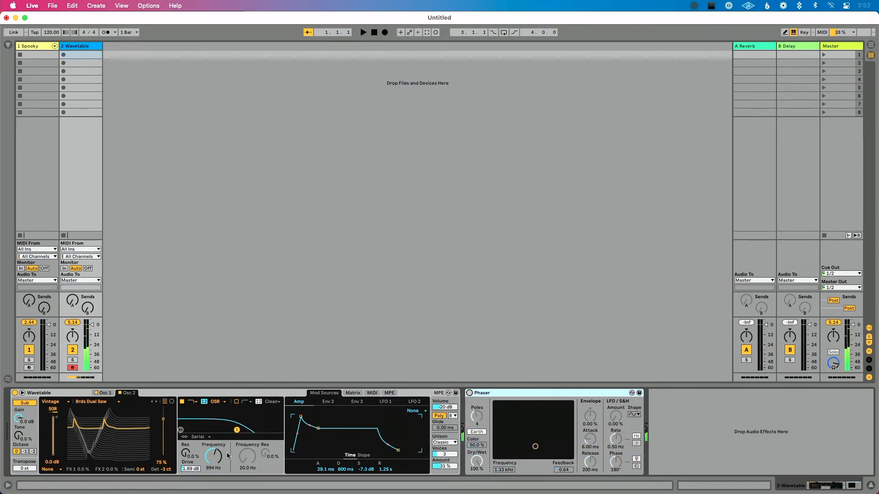
mouse_move(211, 458)
left_mouse_down()
mouse_move(211, 436)
mouse_move(211, 447)
left_mouse_up()
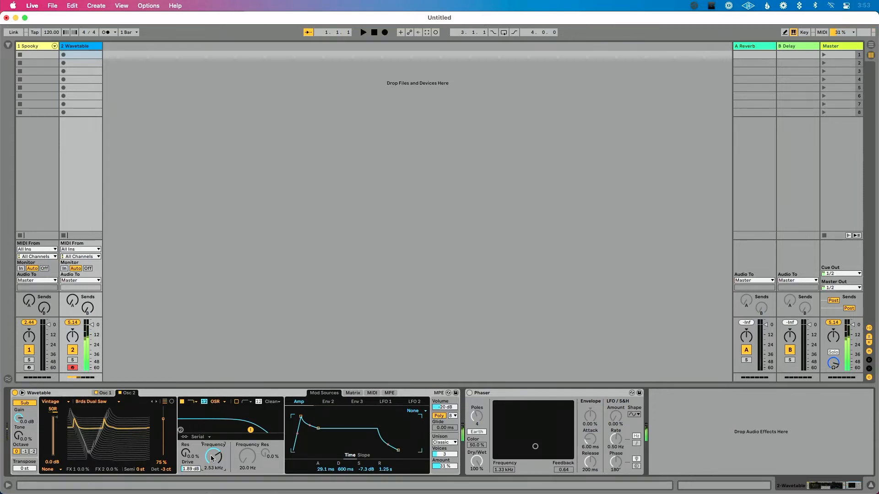
left_click(469, 393)
left_click(468, 392)
left_click(469, 392)
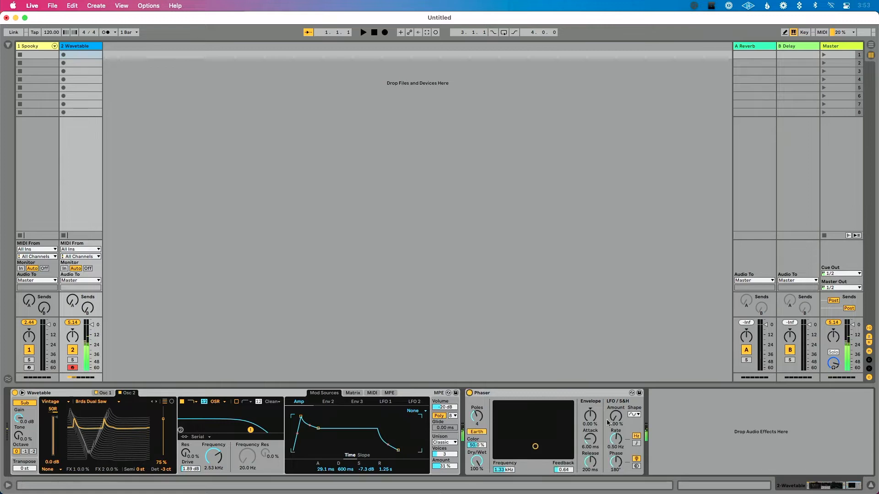
Step: Try different Phaser settings and set its frequency to 1.52 kHz and feedback to 0.68, keeping dry/wet at 100 %
left_click_drag(611, 459, 611, 433)
mouse_move(476, 417)
left_mouse_down()
mouse_move(477, 405)
mouse_move(477, 420)
left_mouse_up()
left_click_drag(535, 447, 532, 413)
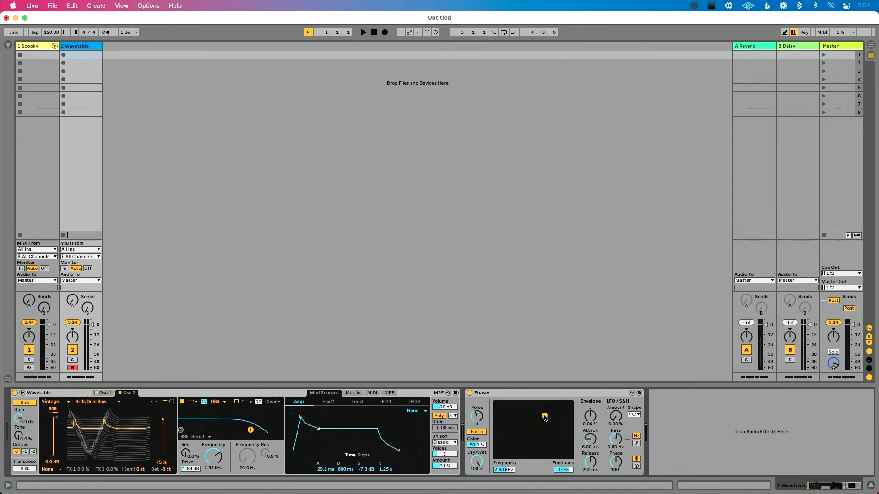
left_click_drag(544, 418, 536, 447)
left_click(476, 462)
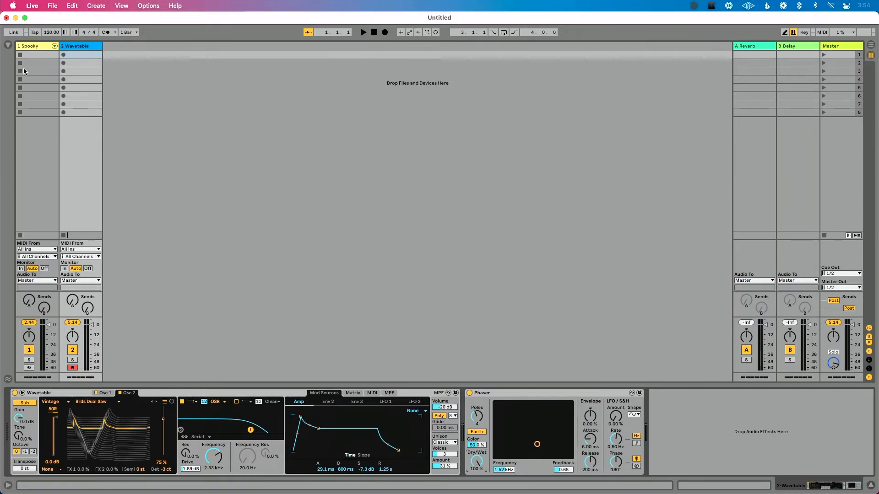
Step: Add a Reverb from the audio effects after the Phaser on the Wavetable track
left_click(8, 45)
left_click(31, 109)
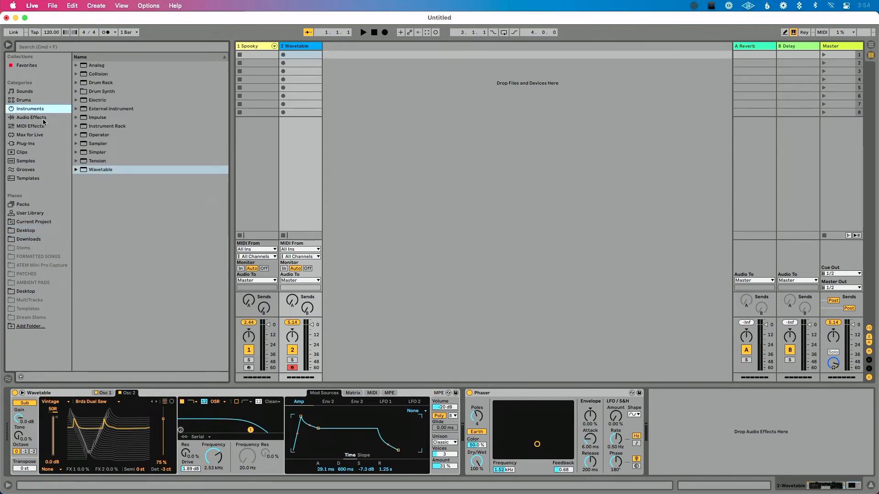
left_click(44, 118)
scroll(119, 227, "down", 3)
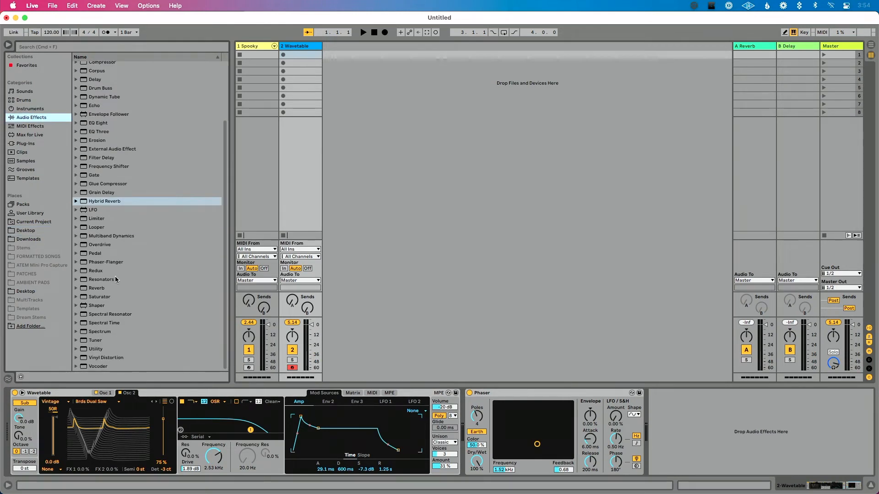
double_click(110, 289)
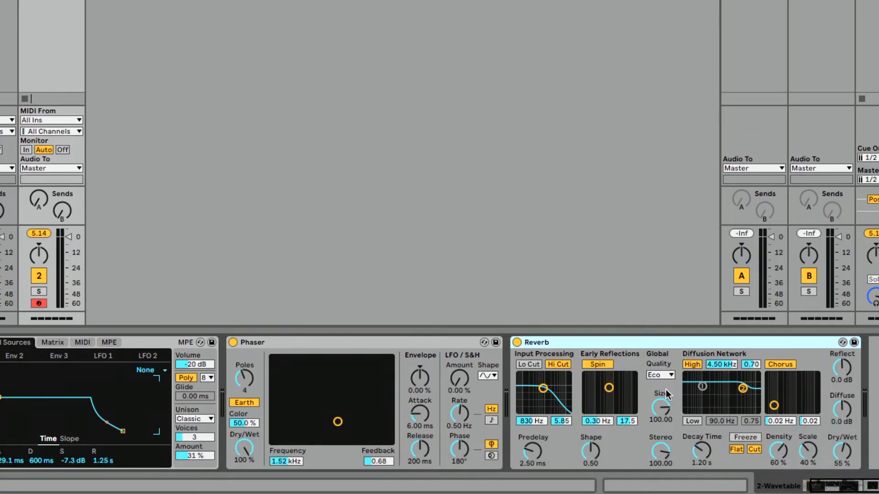
Step: Set the Reverb's quality to High, lower the early reflections to 0.15 Hz and 5.63, and turn Spin off
left_click(660, 376)
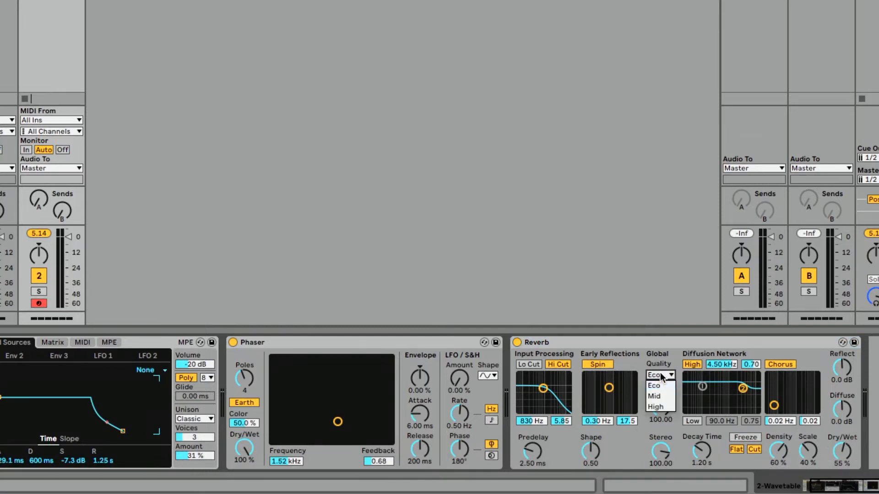
left_click(661, 407)
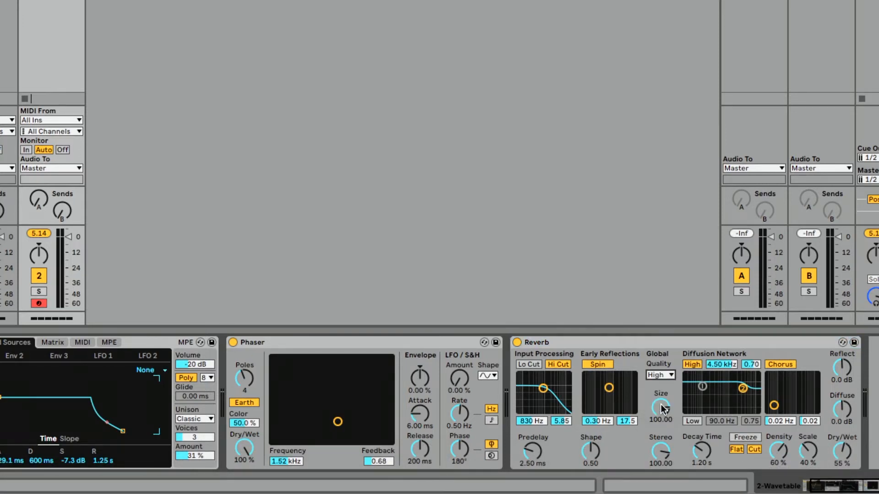
left_click_drag(609, 387, 599, 398)
left_click(598, 364)
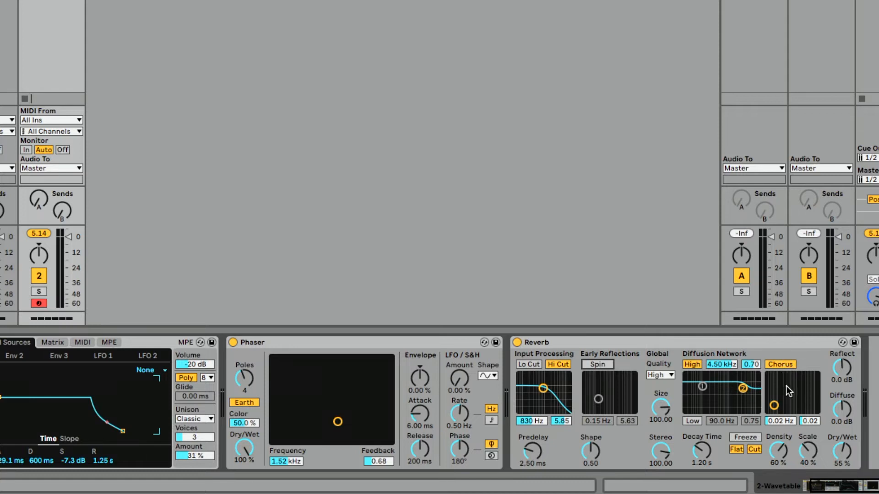
Step: Set the Reverb's decay time to 5.45 s and dry/wet to 100 %, and compare the sound with it bypassed
left_click(702, 449)
left_click_drag(846, 452, 846, 425)
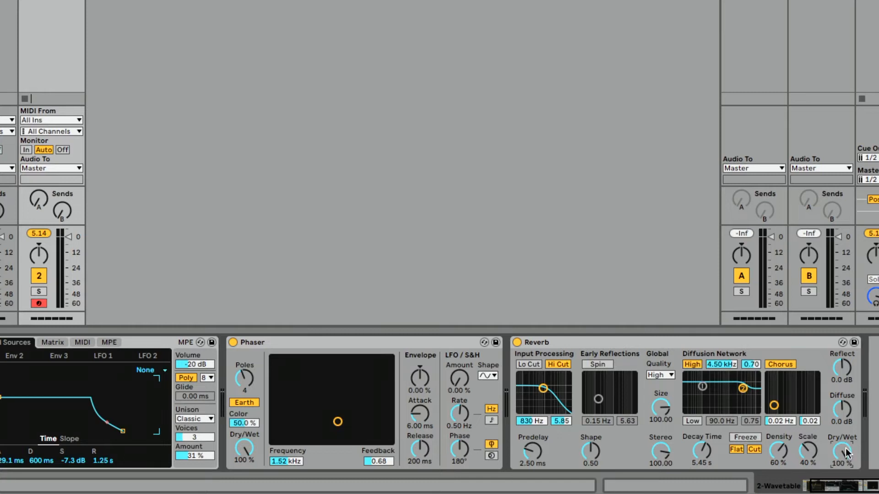
left_click(516, 342)
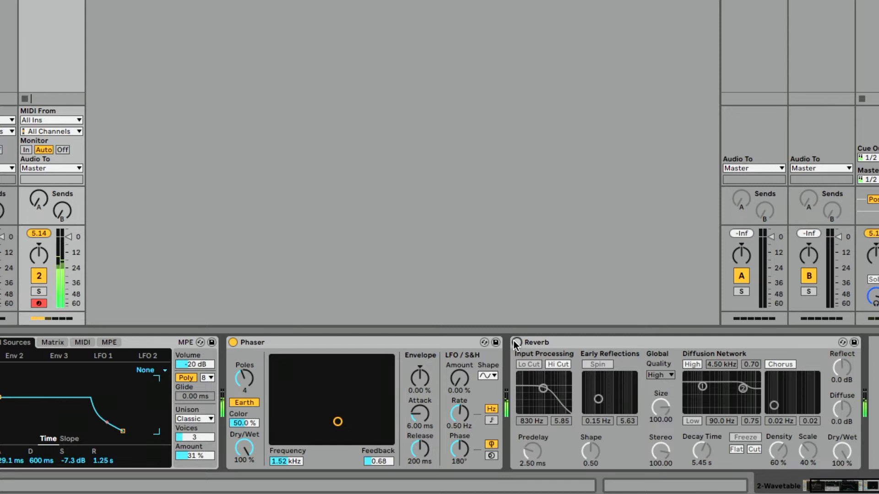
left_click(517, 343)
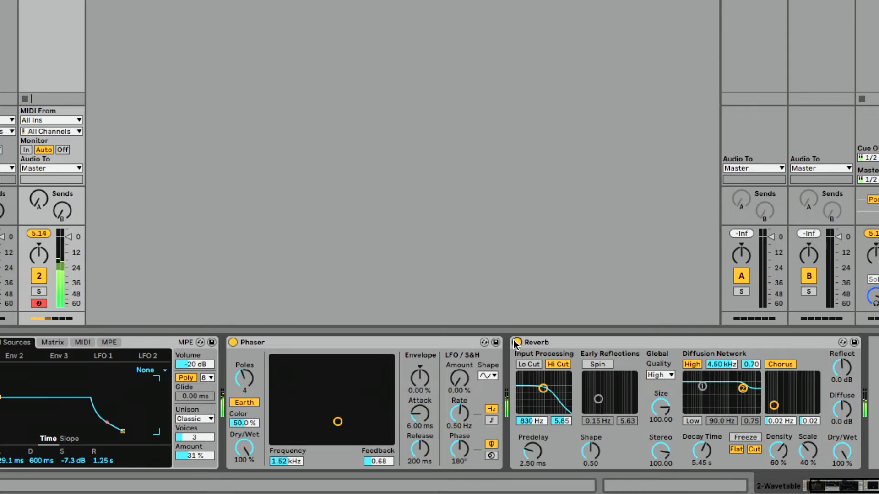
Step: Map the first filter's cutoff frequency in Wavetable to MIDI controller 2/1
scroll(397, 388, "left", 2)
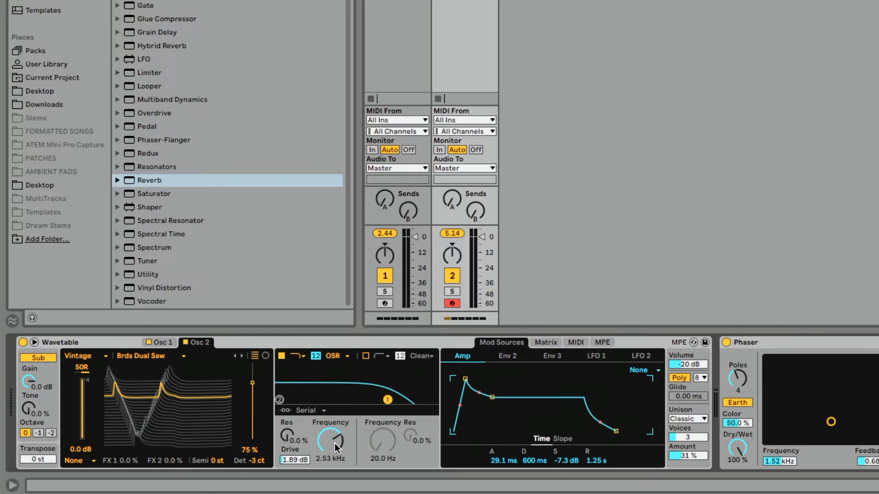
key("ctrl+m")
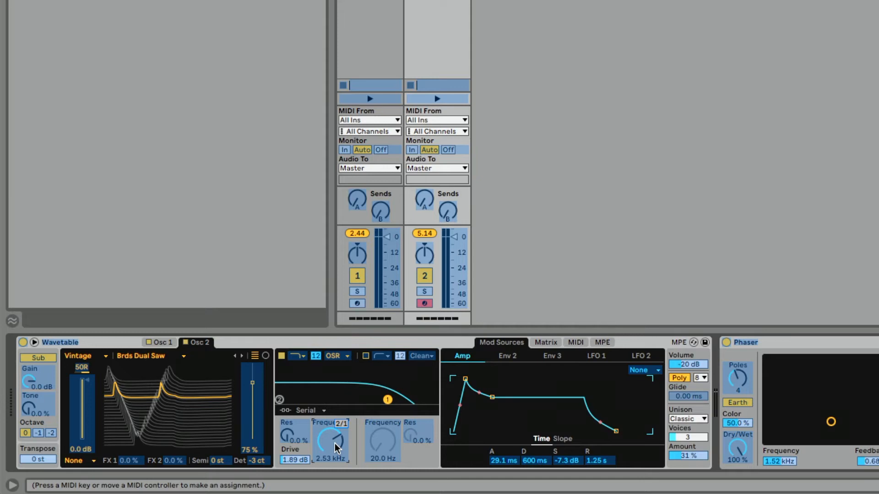
key("ctrl+m")
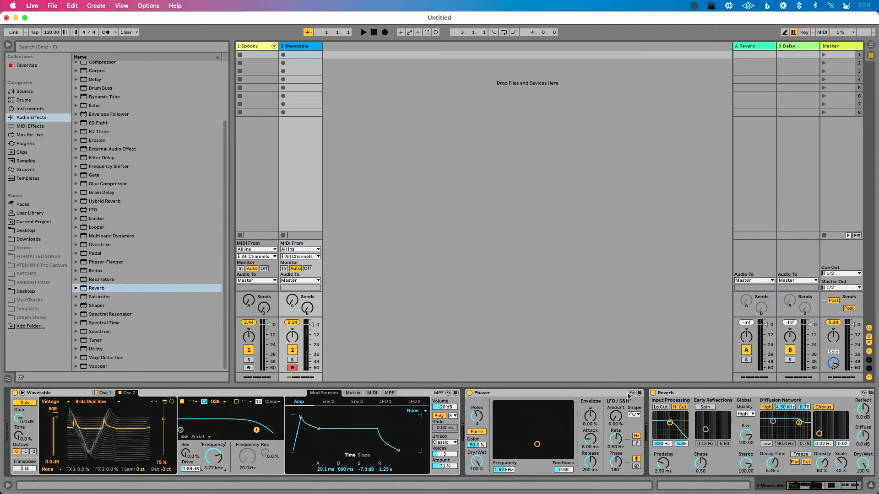
Step: Group the Reverb into an Audio Effect Rack, show its chain list and create a second, empty chain named Dry
left_click(692, 394)
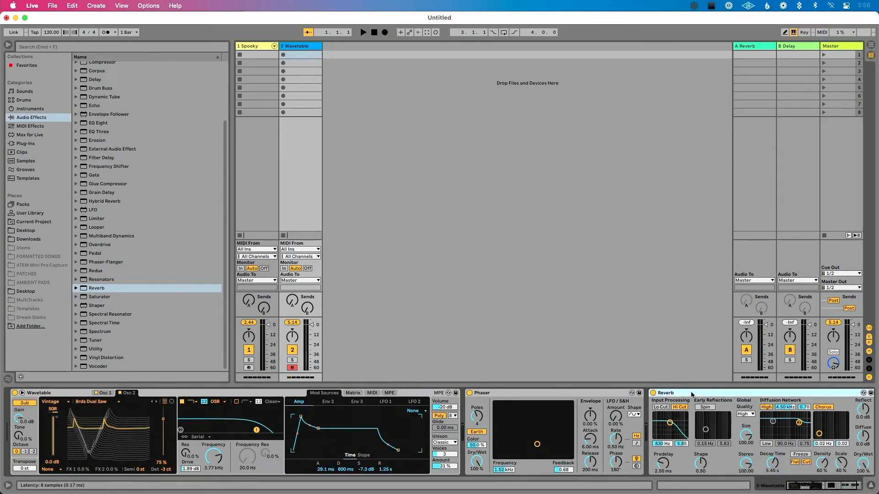
key("super+g")
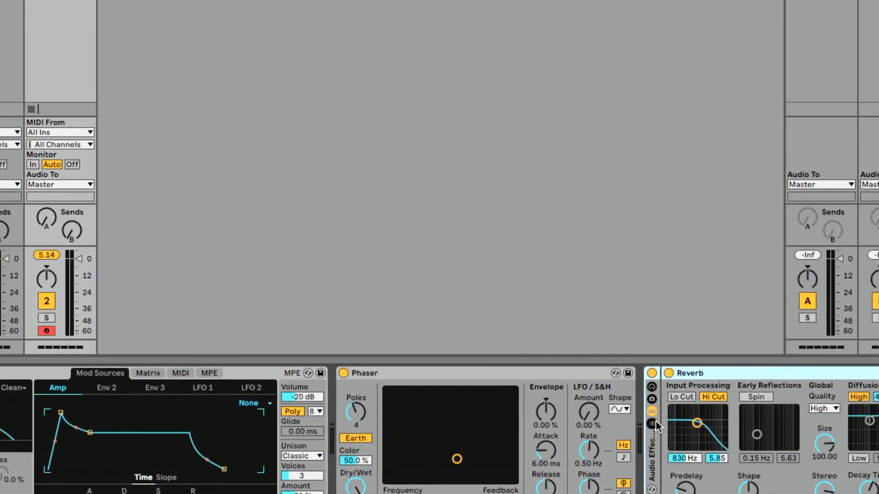
left_click(656, 421)
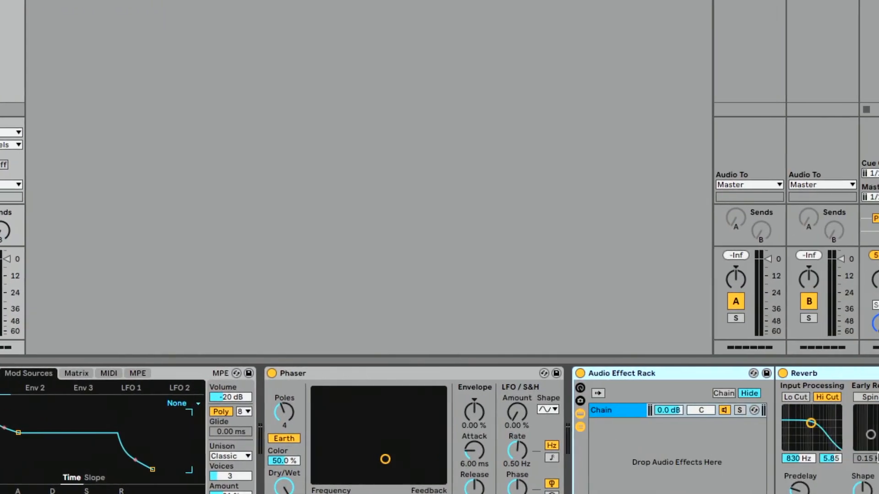
right_click(648, 429)
left_click(658, 433)
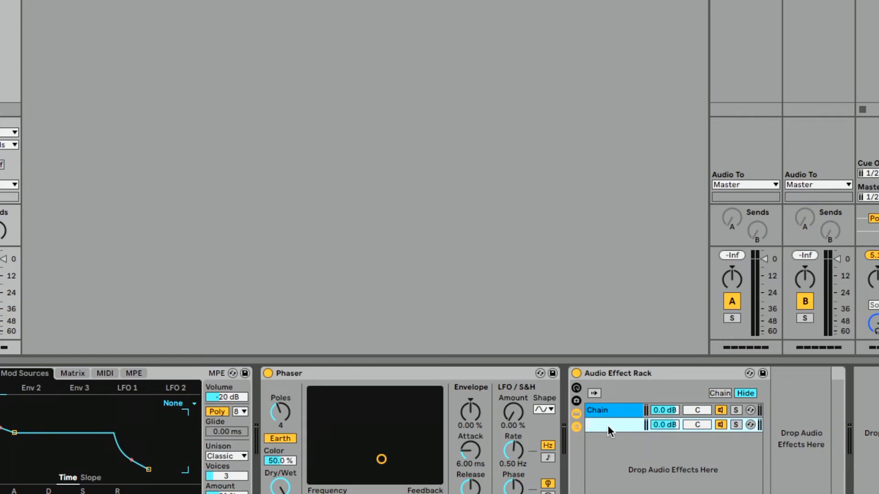
Step: Set the volume of both rack chains to -4 dB and rename the reverb chain as Verb
left_click(650, 425)
type("-4")
key("Return")
left_click(659, 413)
type("-4")
key("Return")
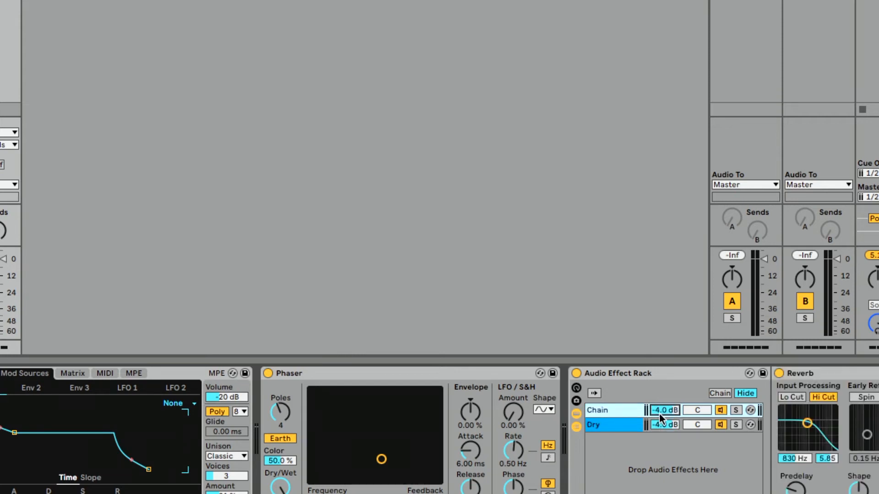
left_click(614, 413)
key("super+r")
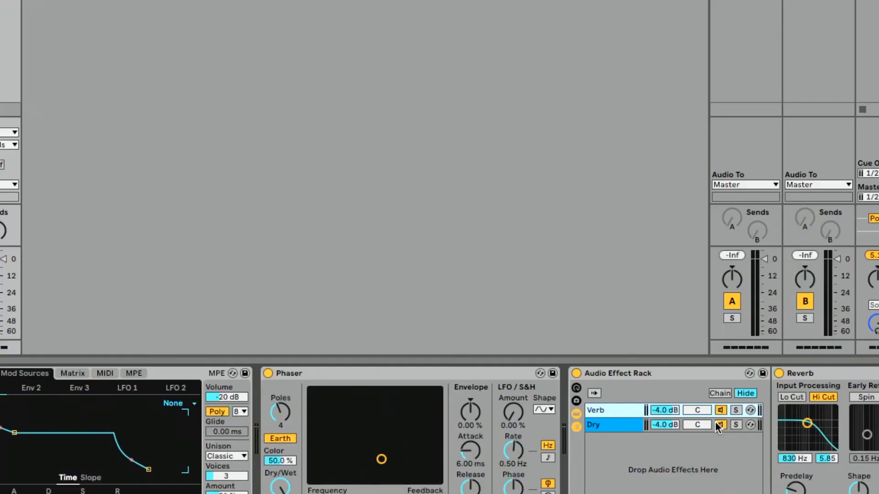
Step: Compare the sound with and without the Dry chain, leave it active and select the Verb chain to show its Reverb
left_click(720, 425)
scroll(652, 431, "right", 1)
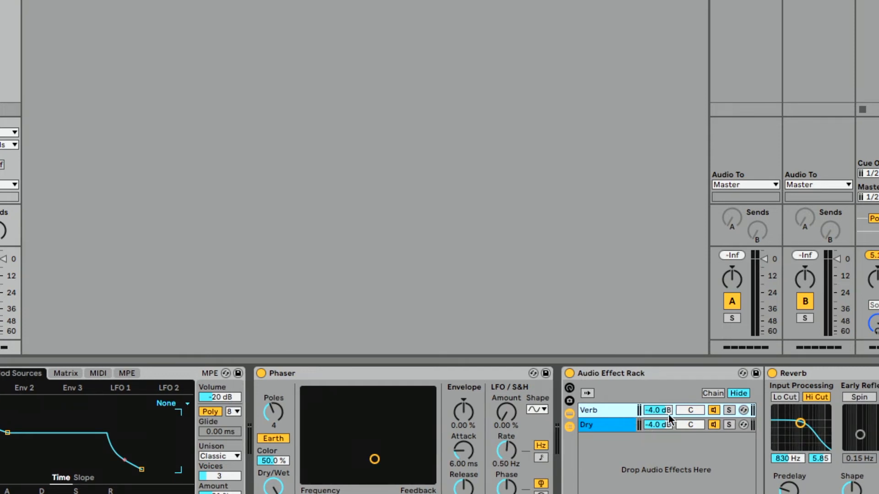
left_click(709, 424)
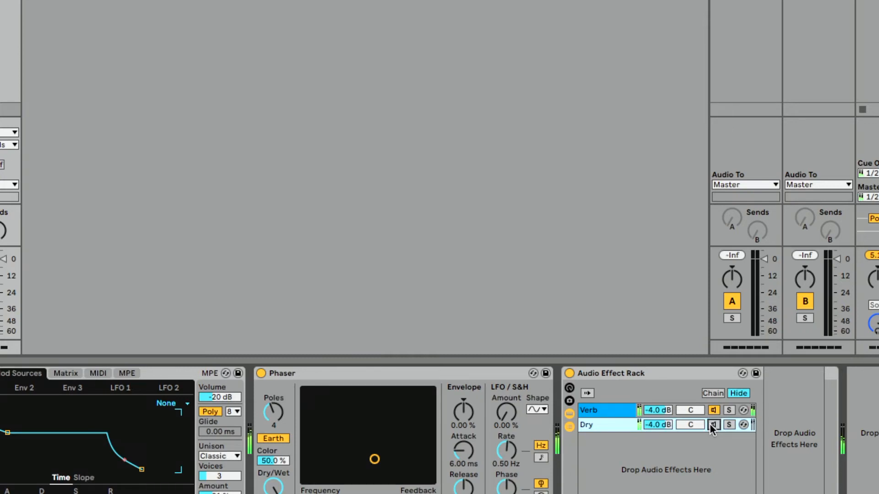
left_click(710, 424)
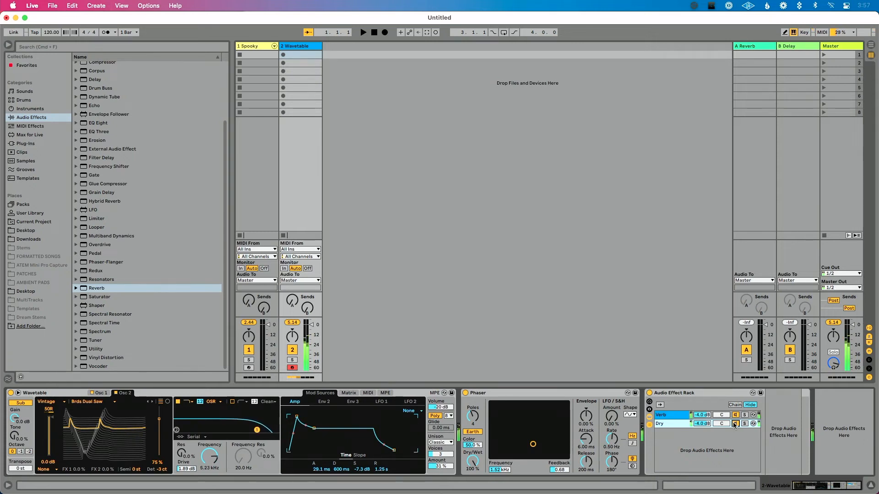
left_click(689, 416)
scroll(689, 415, "right", 4)
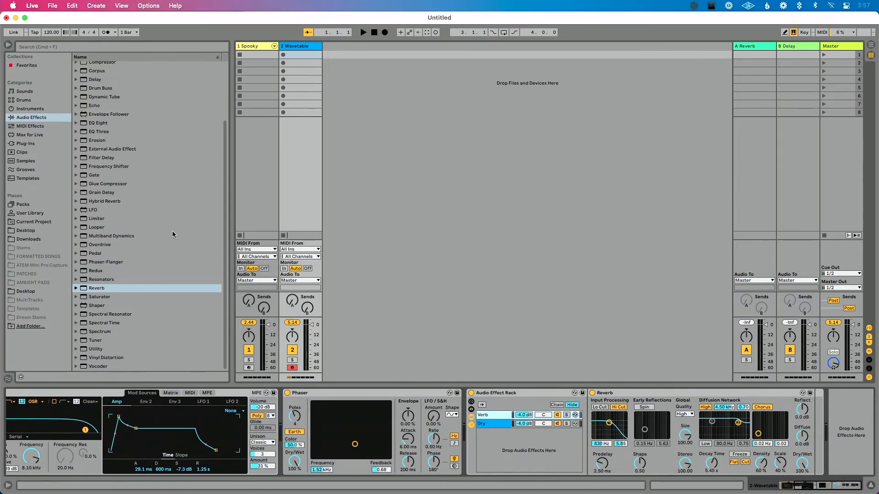
Step: Add a Hybrid Reverb after the Reverb in the Verb chain and set its routing to Algorithm
left_click(112, 204)
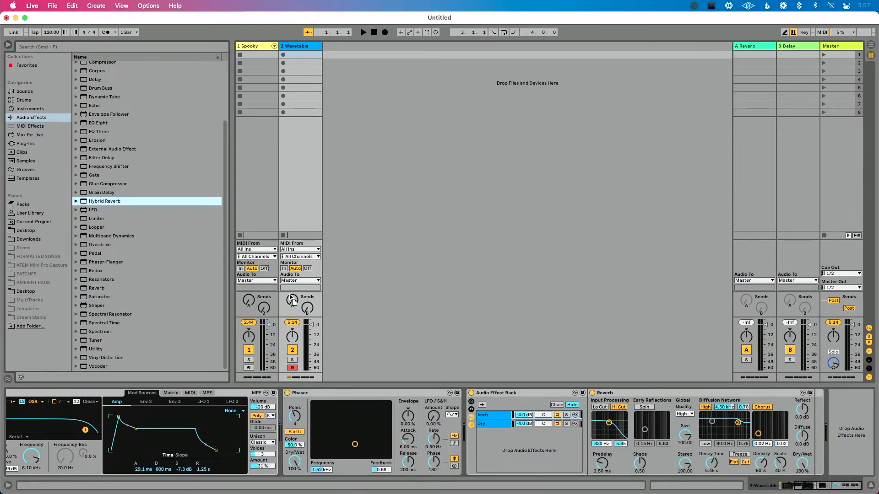
left_click_drag(740, 422, 783, 438)
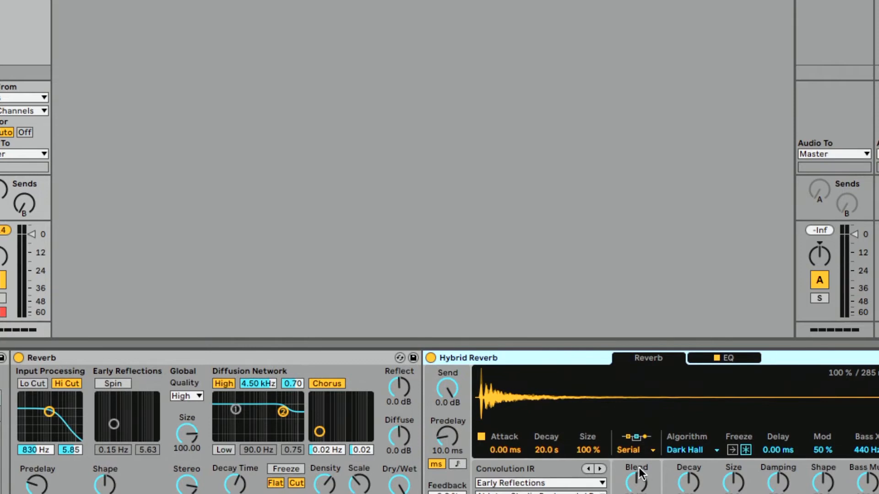
left_click(635, 435)
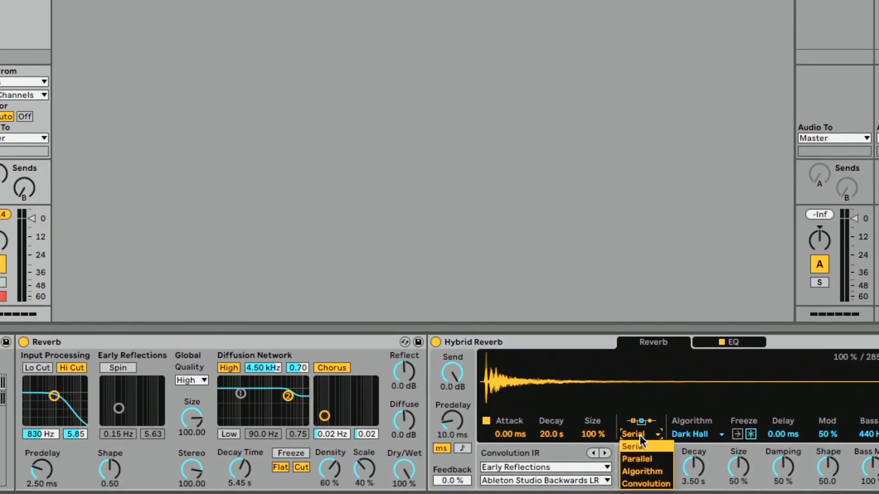
left_click(660, 467)
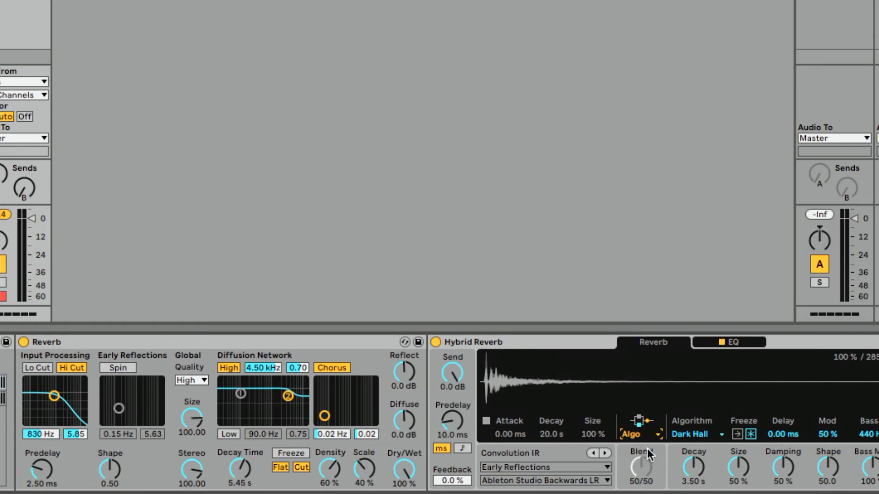
Step: Choose the Shimmer algorithm in Hybrid Reverb and raise its decay to 6.29 s
left_click(691, 435)
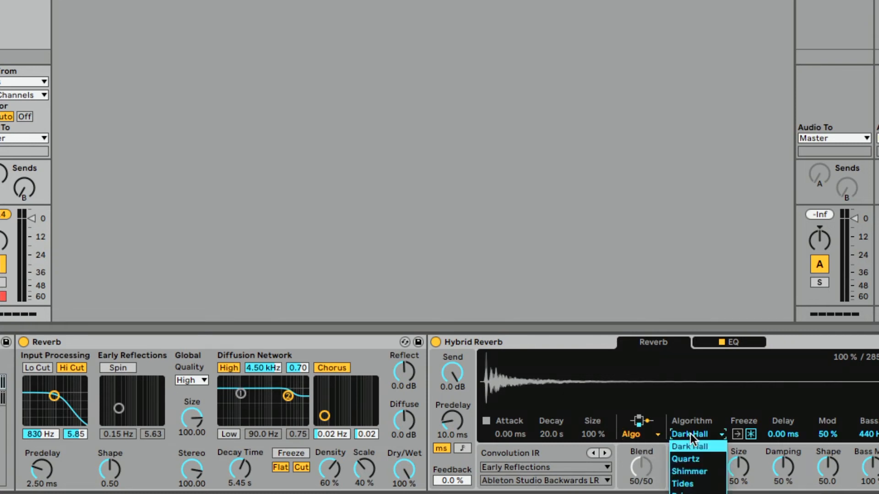
left_click(702, 472)
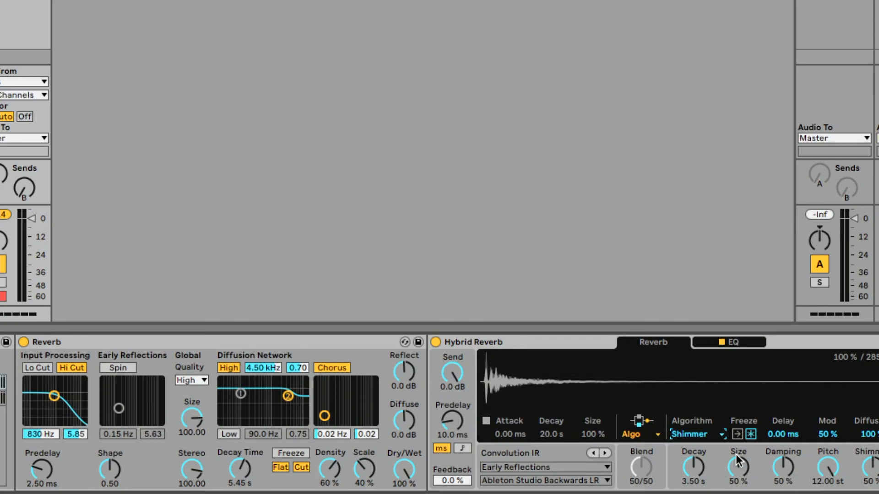
left_click_drag(694, 467, 694, 446)
left_click_drag(802, 465, 802, 442)
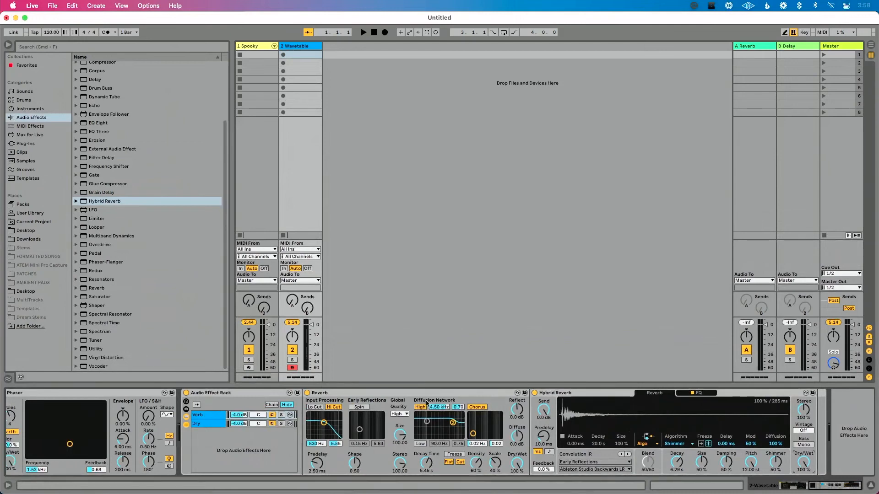
Step: Group the whole device chain, from Wavetable through the Audio Effect Rack, into one Instrument Rack
scroll(427, 403, "left", 10)
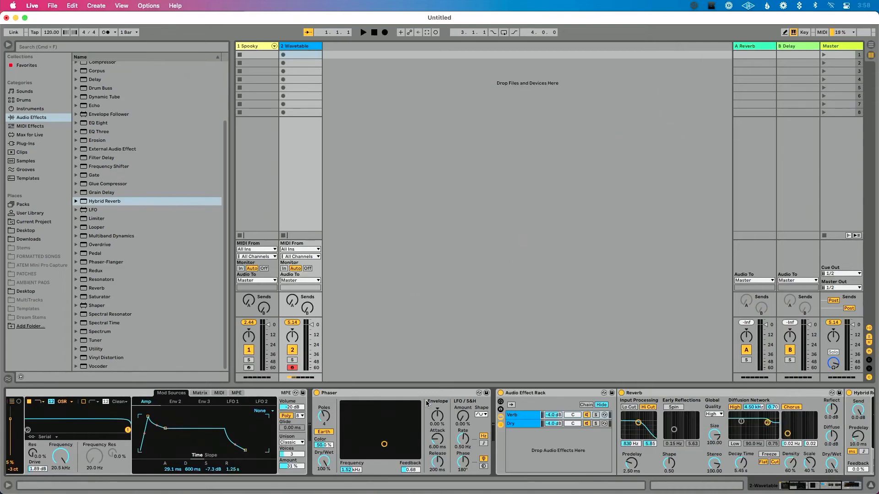
scroll(383, 410, "left", 5)
left_click(33, 392)
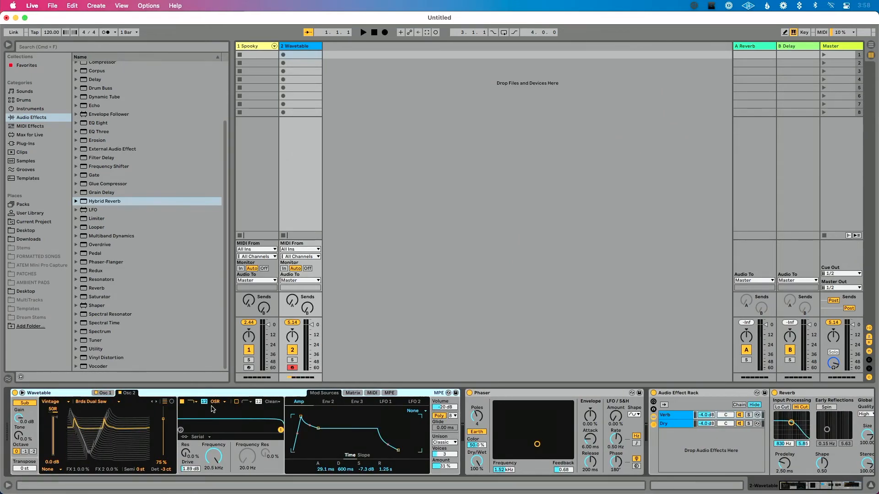
scroll(211, 407, "right", 10)
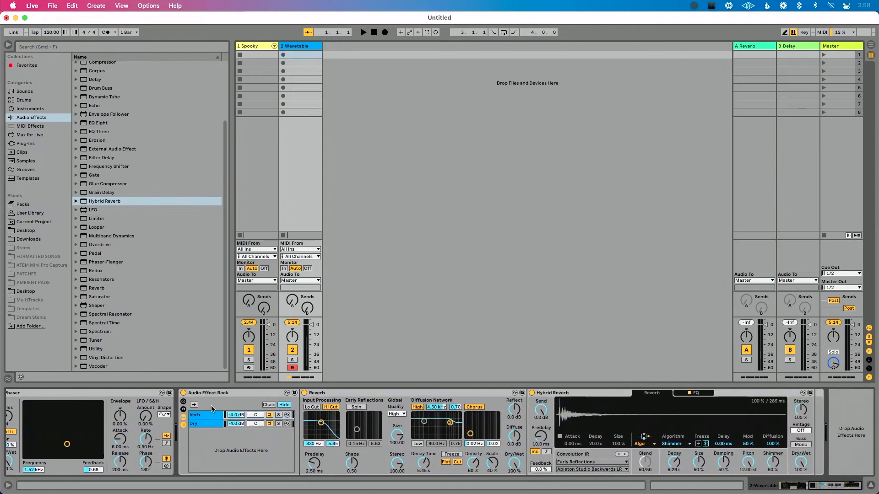
left_click(223, 394)
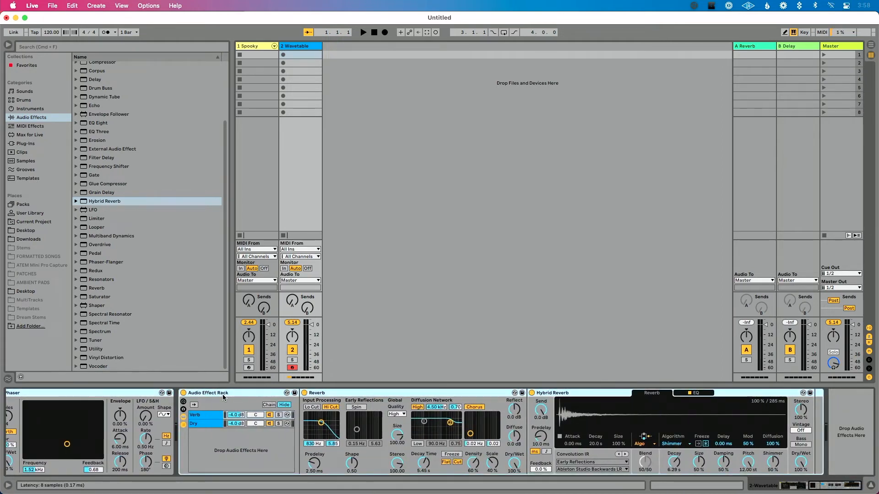
key("super+g")
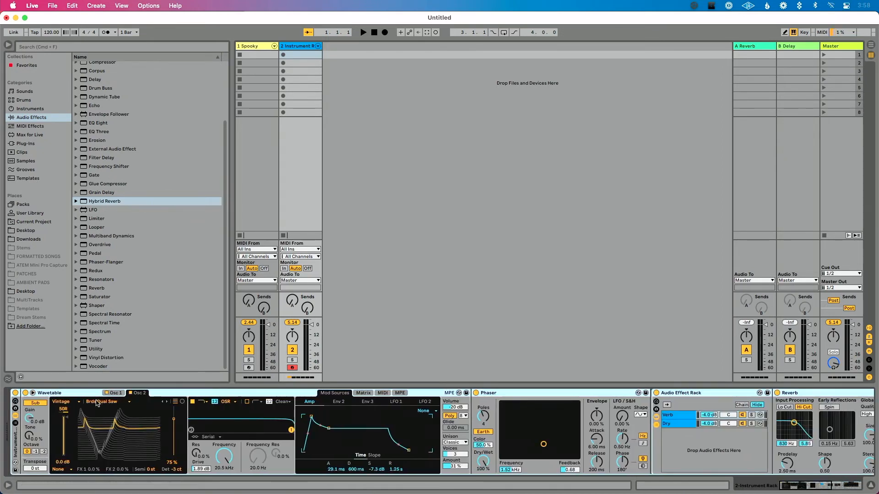
Step: Show the Instrument Rack's macro controls and rename the rack as Spooky Recreation
left_click(16, 401)
key("super+r")
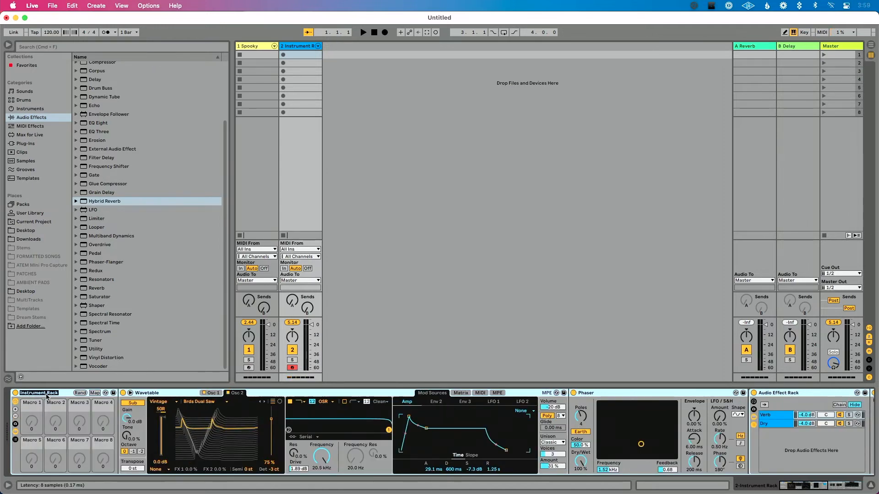
type("Spooky Recreation")
key("Return")
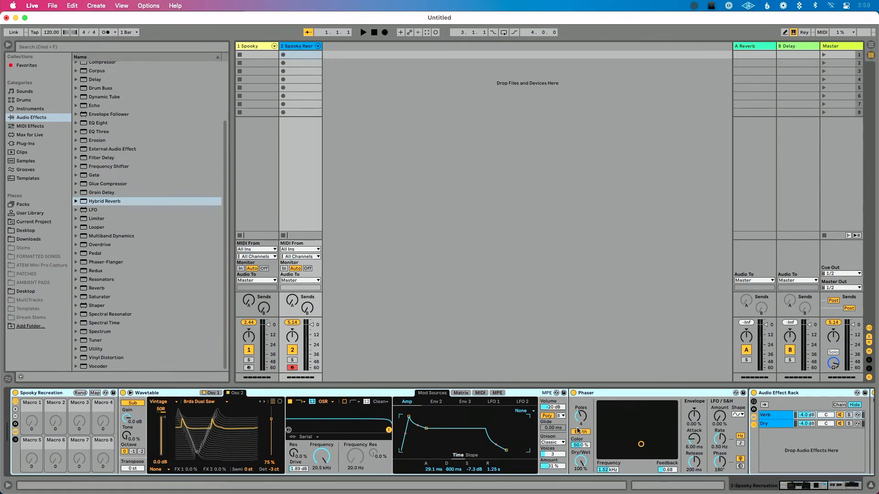
Step: Map Wavetable's volume to Macro 8 of the Spooky Recreation rack
right_click(554, 408)
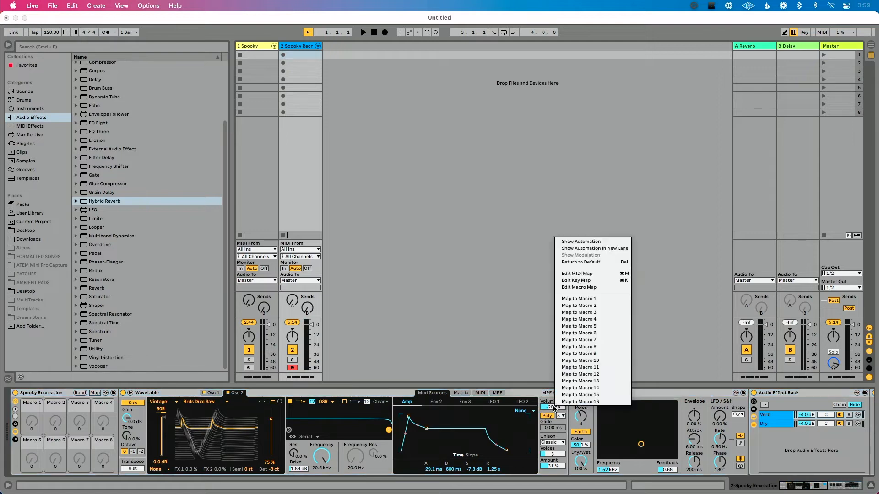
left_click(604, 347)
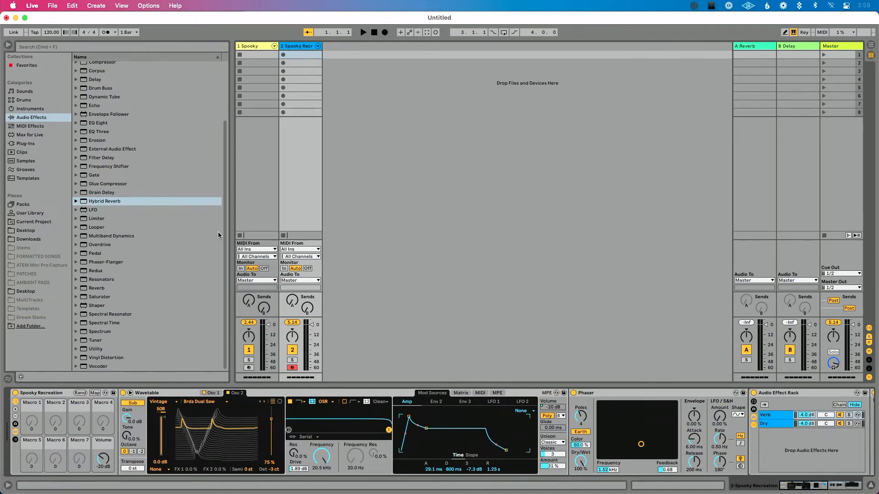
Step: Check the original Spooky track's macros, and map the recreation's first filter frequency to Macro 1, replacing its MIDI controller mapping
left_click(263, 46)
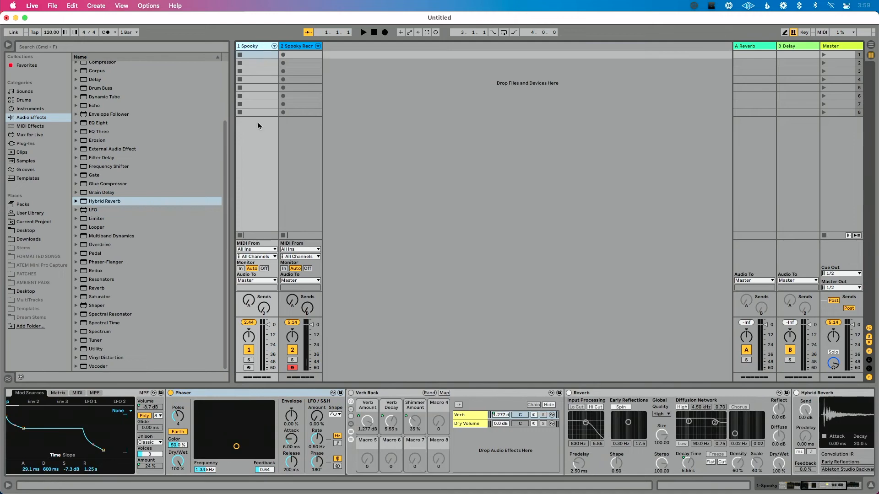
scroll(247, 420, "left", 9)
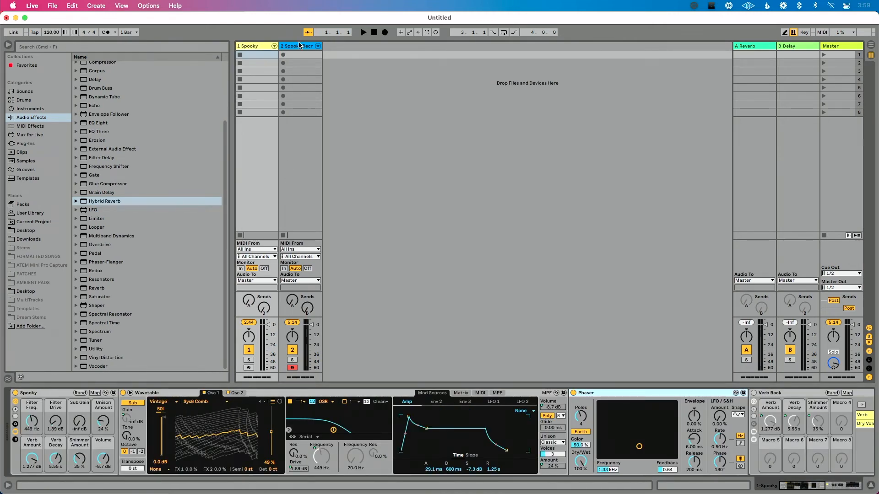
left_click(298, 45)
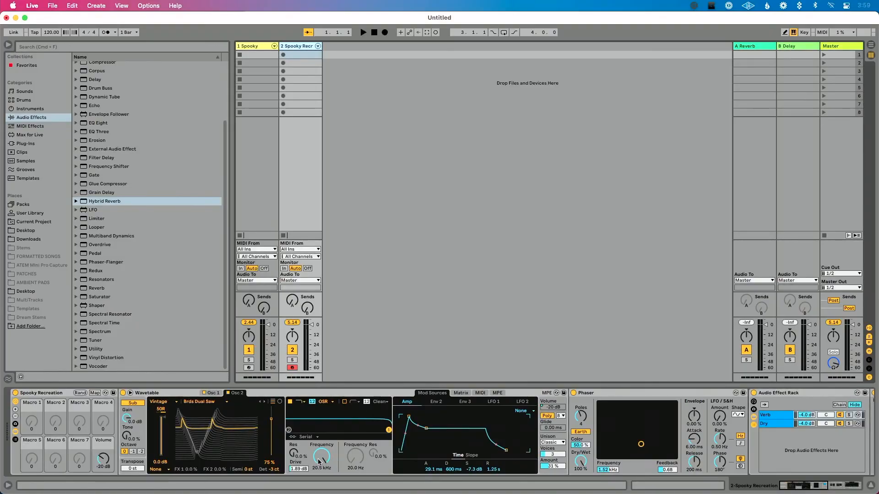
right_click(319, 462)
left_click(365, 353)
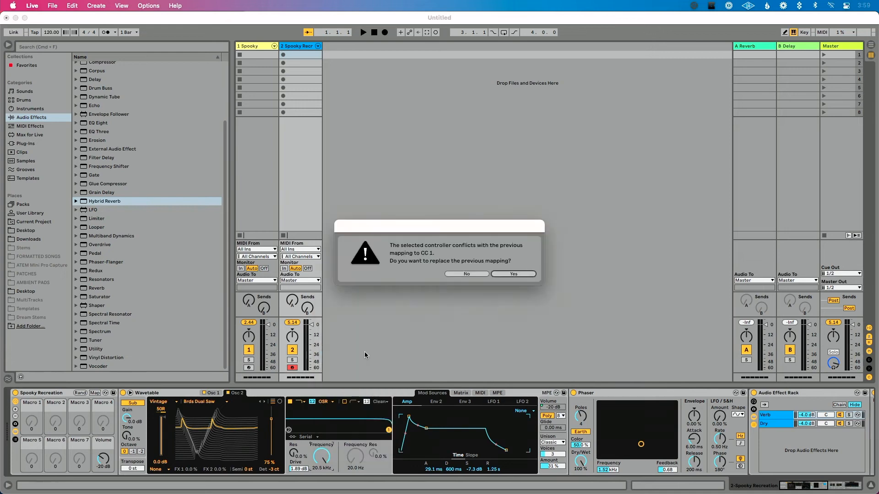
left_click(513, 274)
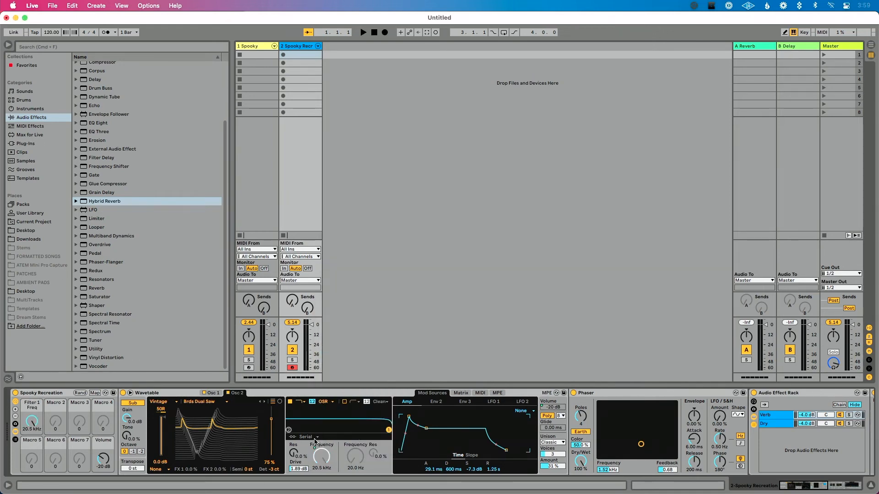
Step: Map the first filter's drive to Macro 2 and briefly view the MIDI mappings
right_click(300, 470)
left_click(341, 369)
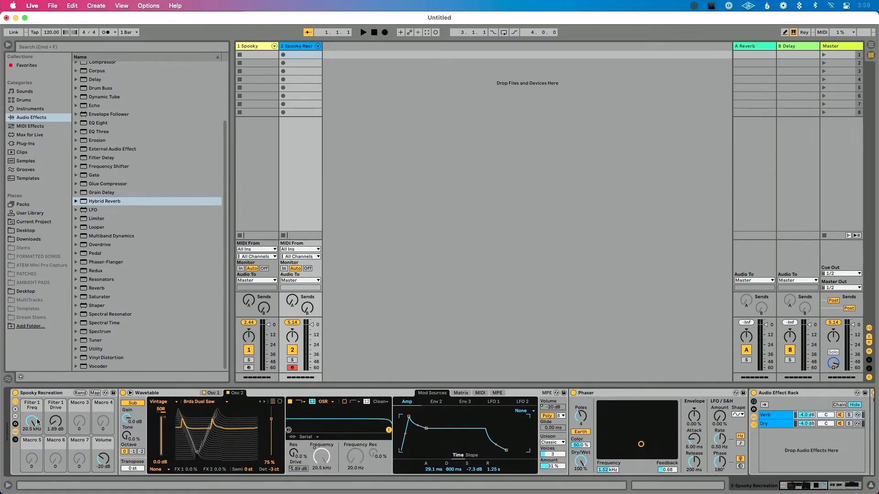
key("super+m")
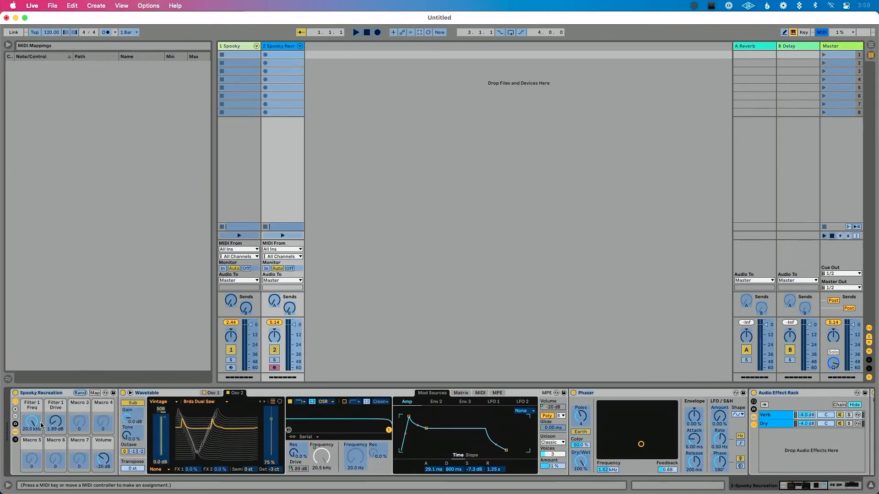
key("super+m")
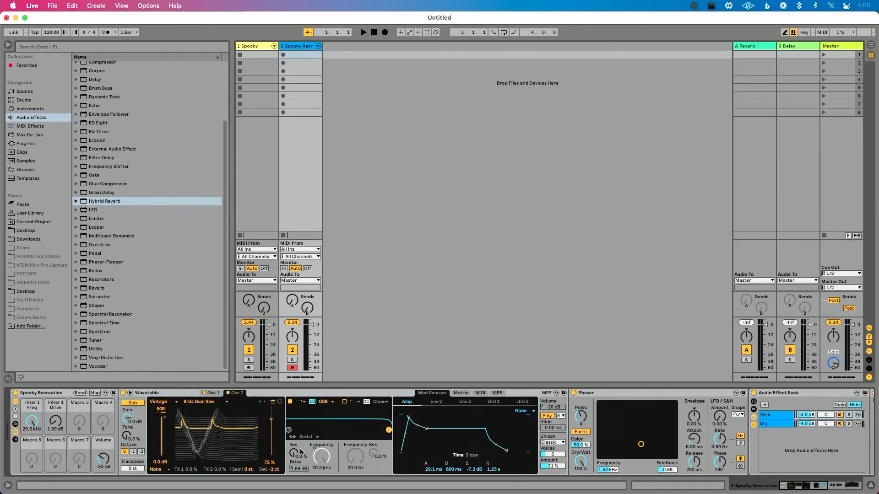
Step: Consult the original Spooky rack and map Wavetable's sub oscillator gain to Macro 3 of the recreation
left_click(249, 46)
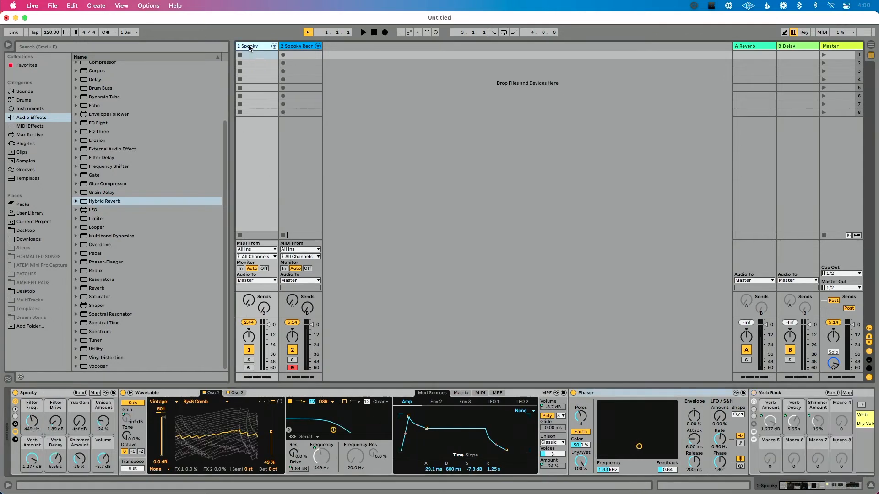
left_click(305, 47)
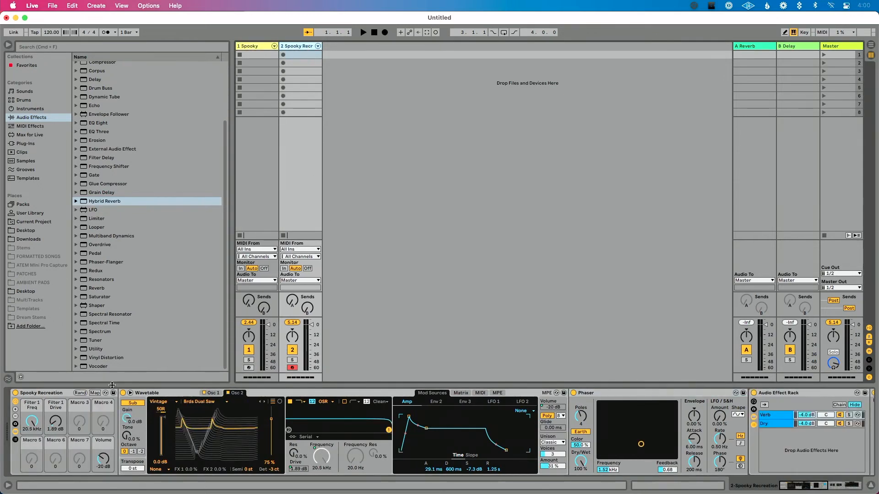
right_click(127, 419)
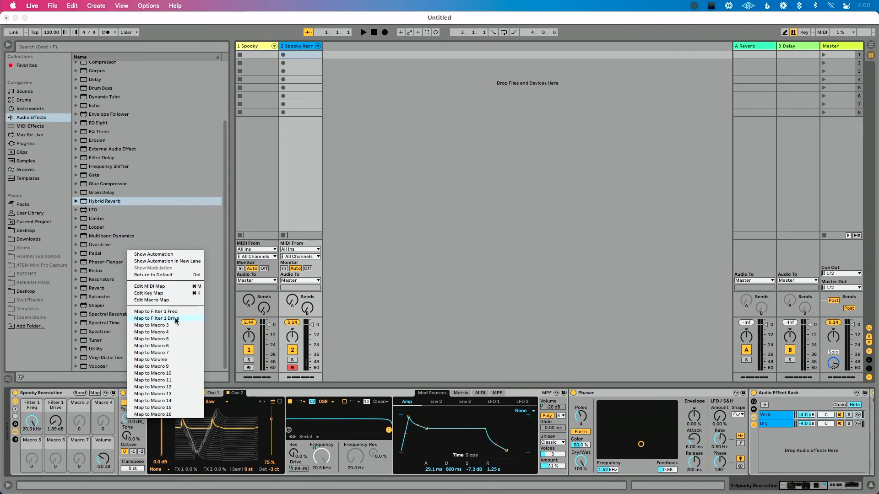
left_click(177, 325)
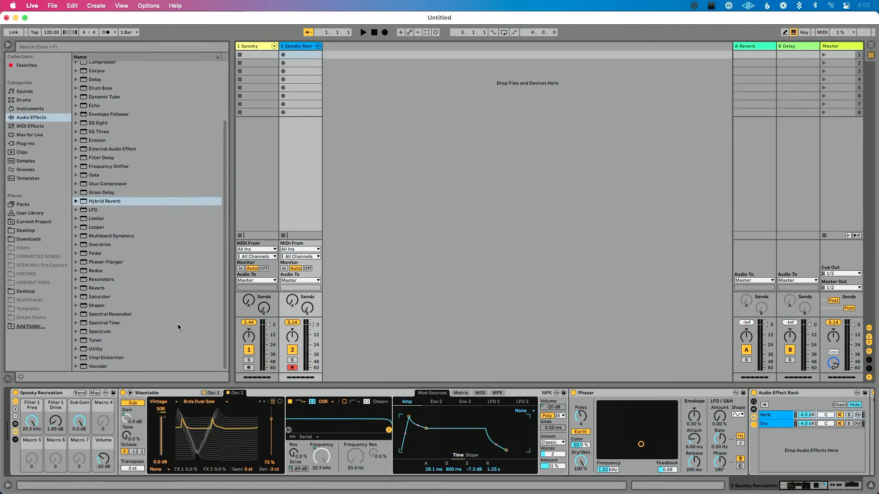
Step: Recheck the original rack's macros and map both the Phaser's frequency and feedback to the recreation's Macro 4
left_click(251, 47)
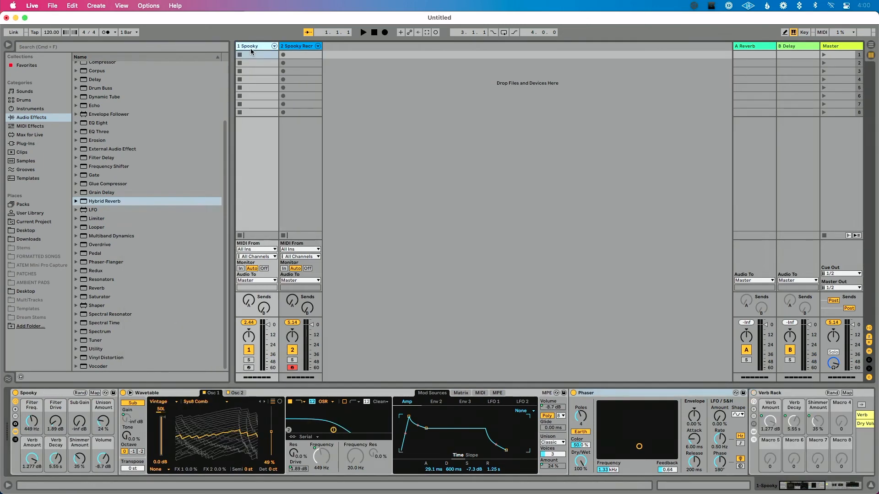
left_click(293, 46)
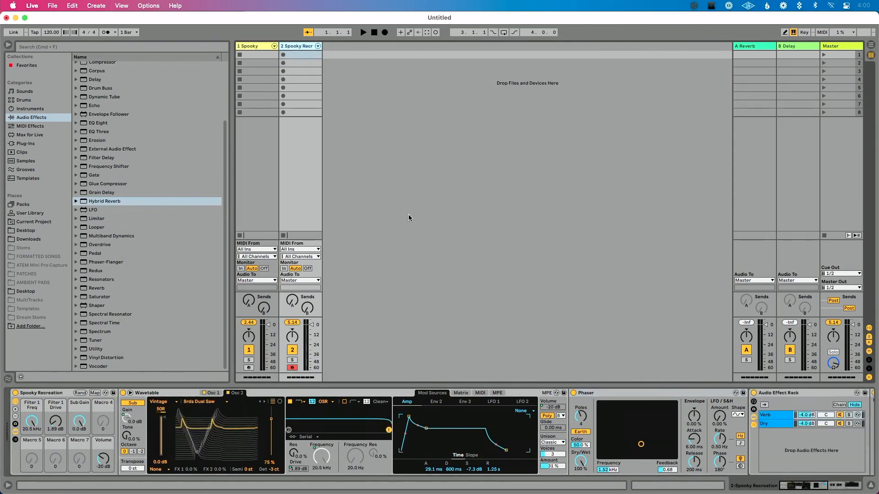
right_click(615, 469)
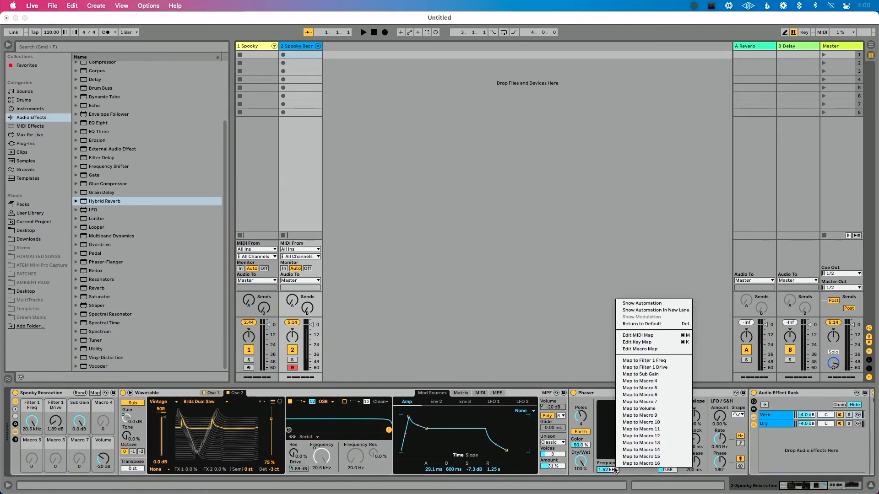
left_click(650, 381)
right_click(668, 470)
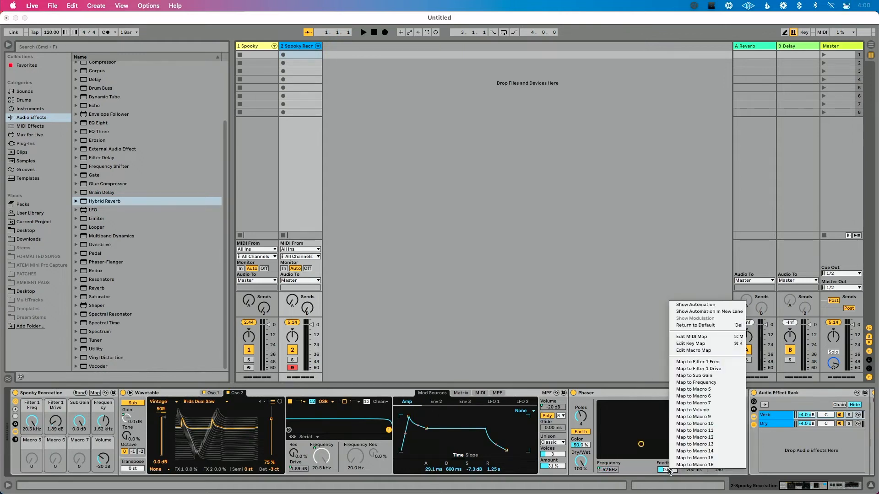
left_click(689, 384)
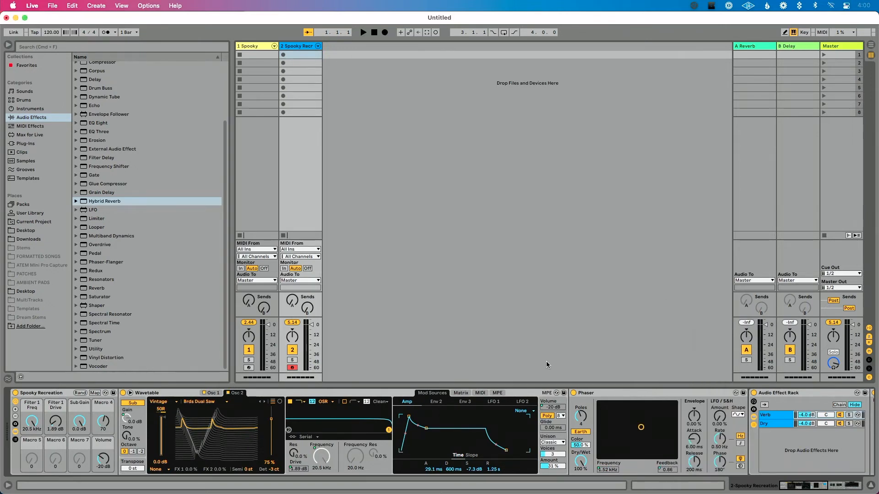
Step: Rename Macro 4 as Motion and set it to 74
key("super+r")
type("P")
left_click_drag(99, 427, 99, 400)
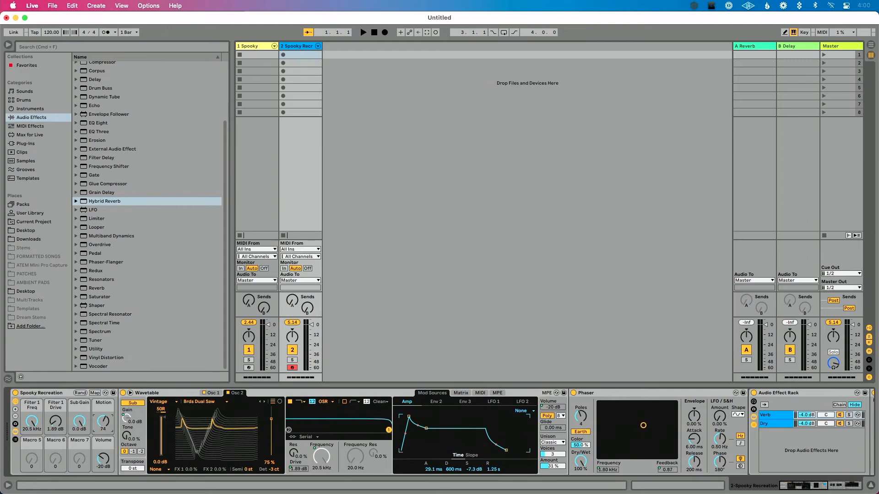
Step: Try inverting Motion's Phaser frequency mapping to a minimum of 18.5 kHz and maximum of 70 Hz, with the Motion macro at 90
left_click(94, 393)
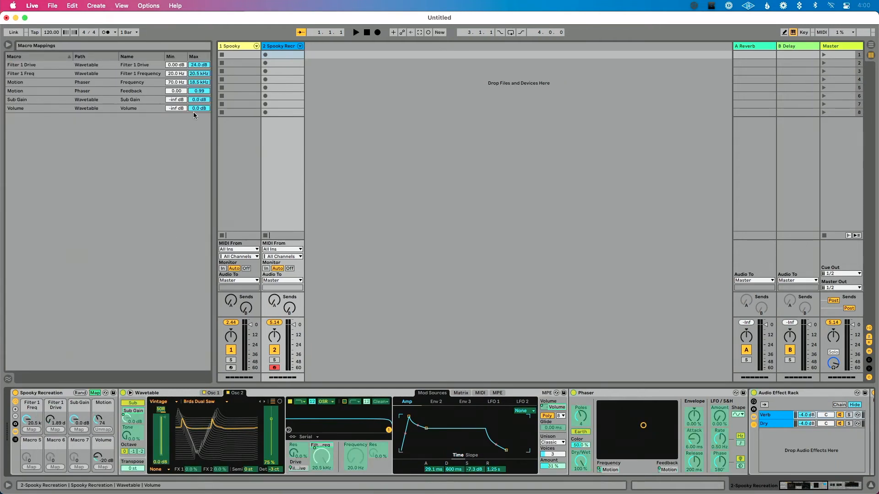
left_click(76, 92)
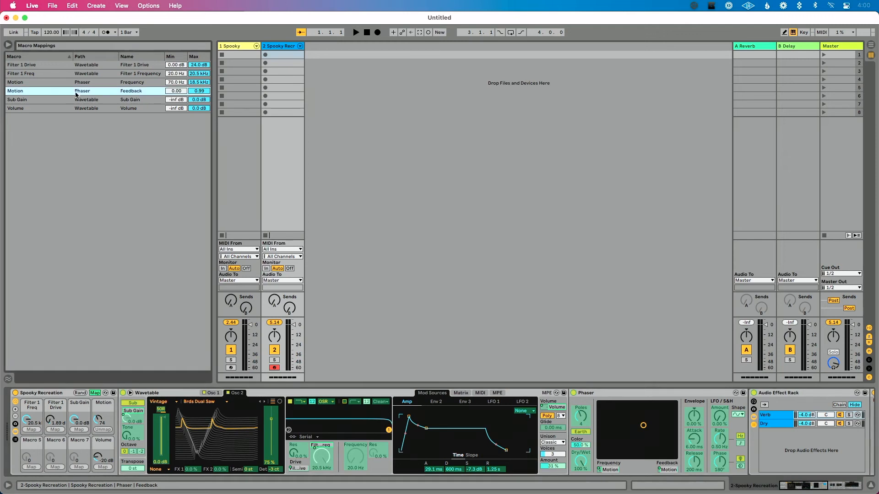
left_click(92, 83)
left_click(133, 90)
left_click(176, 82)
left_click_drag(174, 83, 173, 27)
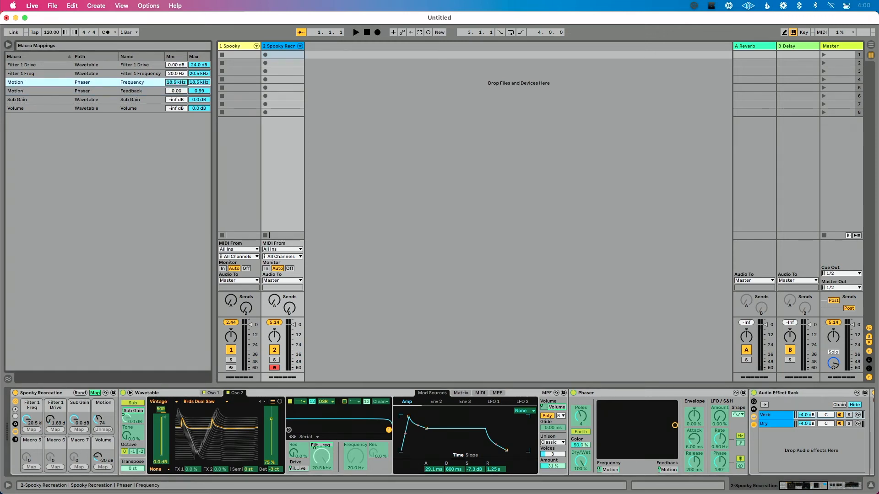
left_click_drag(197, 81, 197, 146)
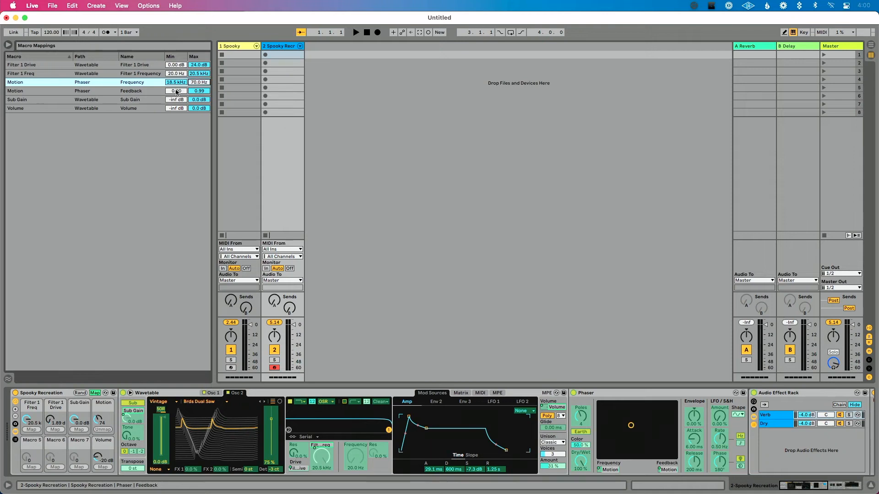
left_click_drag(177, 92, 177, 119)
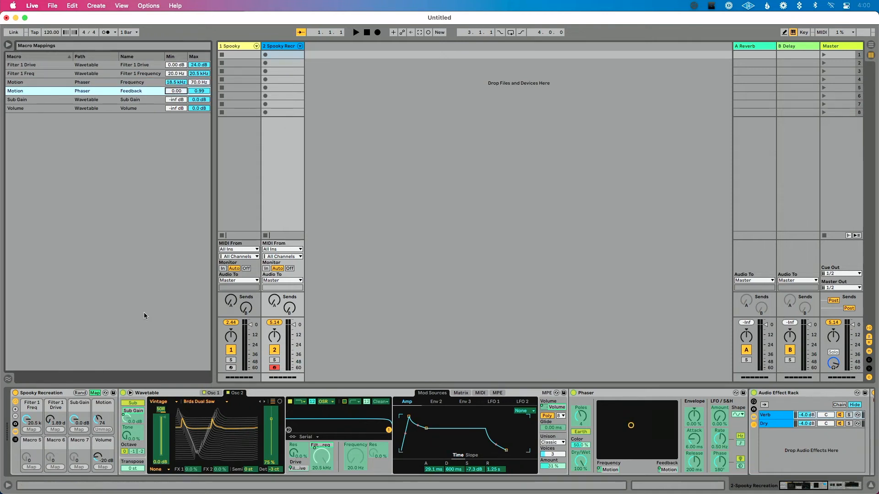
left_click(95, 393)
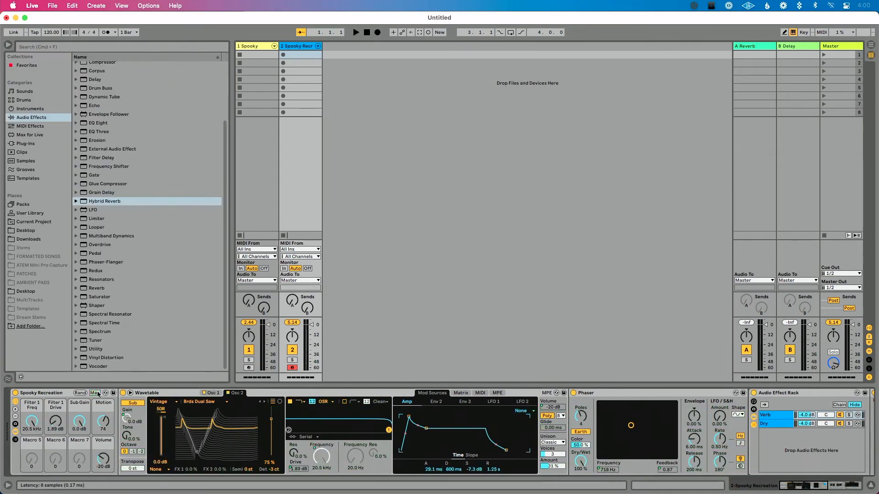
left_click_drag(103, 419, 102, 401)
Step: Restore Motion's Phaser frequency mapping to its default range of 70 Hz to 18.5 kHz
left_click(95, 393)
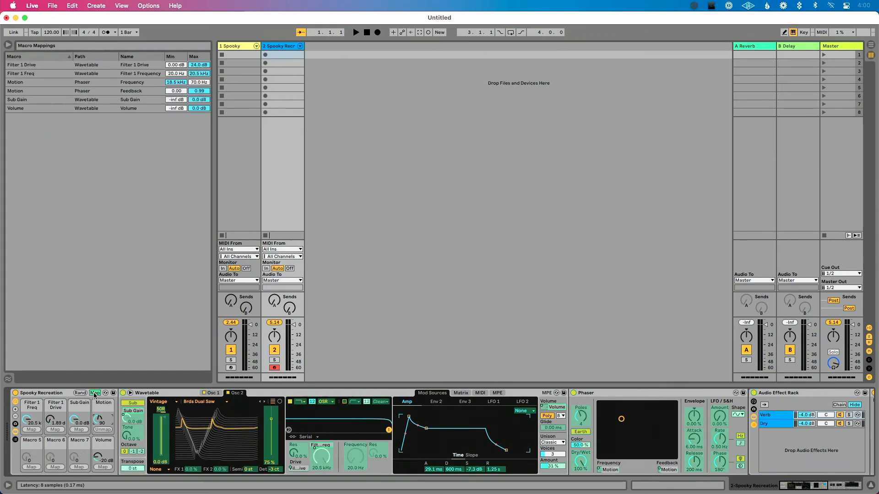
left_click(182, 83)
key("Delete")
left_click(199, 82)
key("Delete")
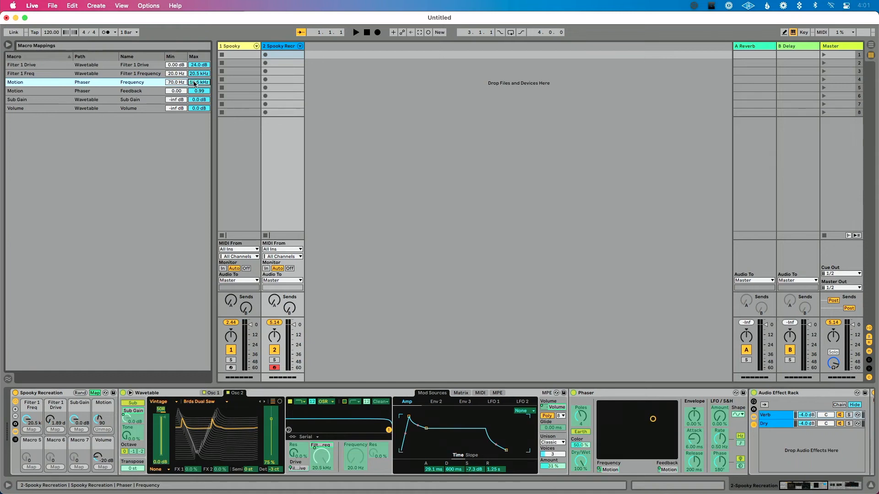
left_click(177, 91)
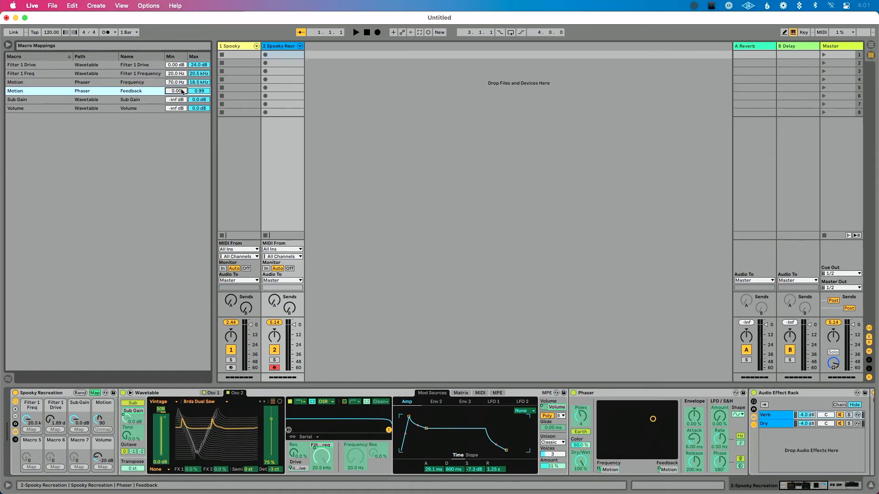
left_click(196, 91)
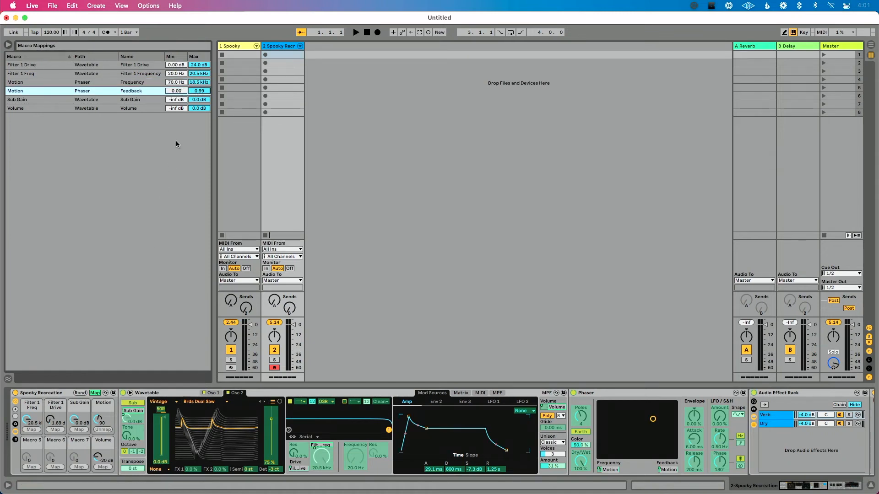
left_click(96, 394)
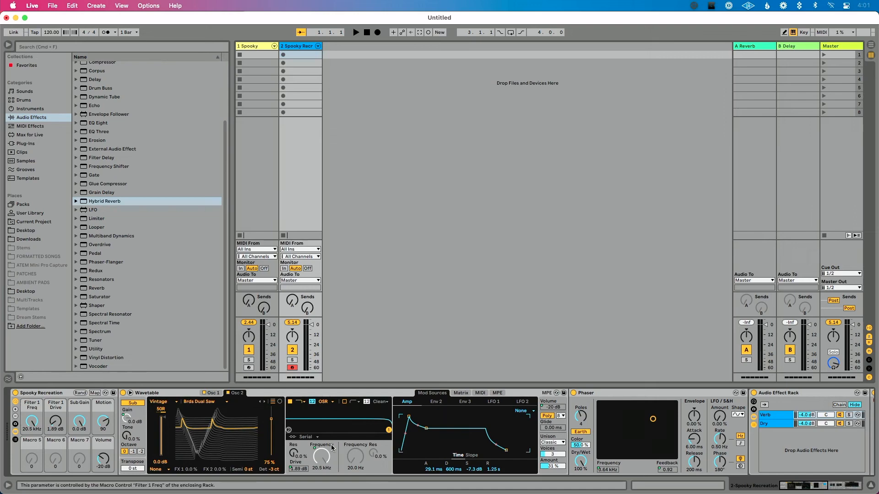
Step: Show the reverb Audio Effect Rack's macro controls and map the Verb chain's volume to its Macro 1
scroll(332, 447, "right", 10)
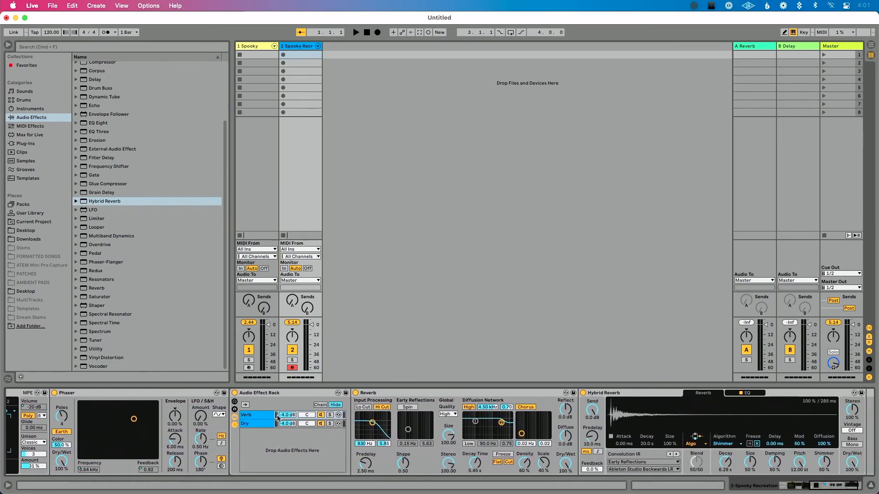
left_click(234, 403)
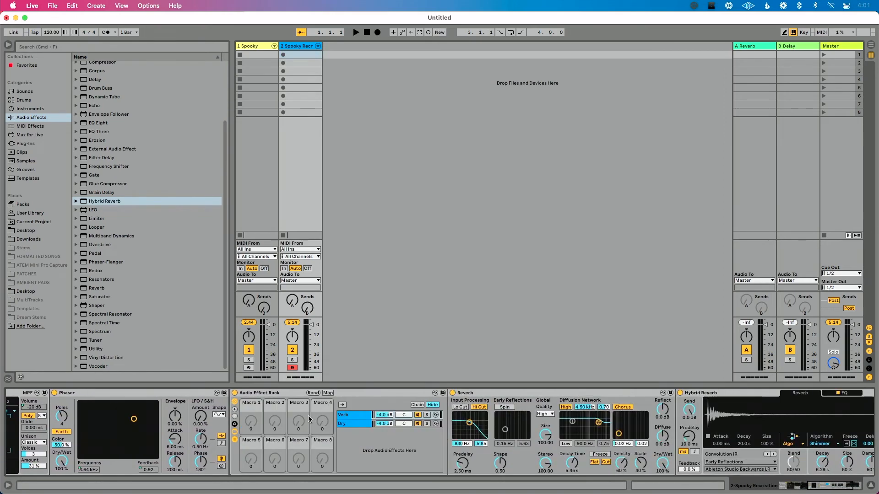
right_click(384, 415)
left_click(429, 306)
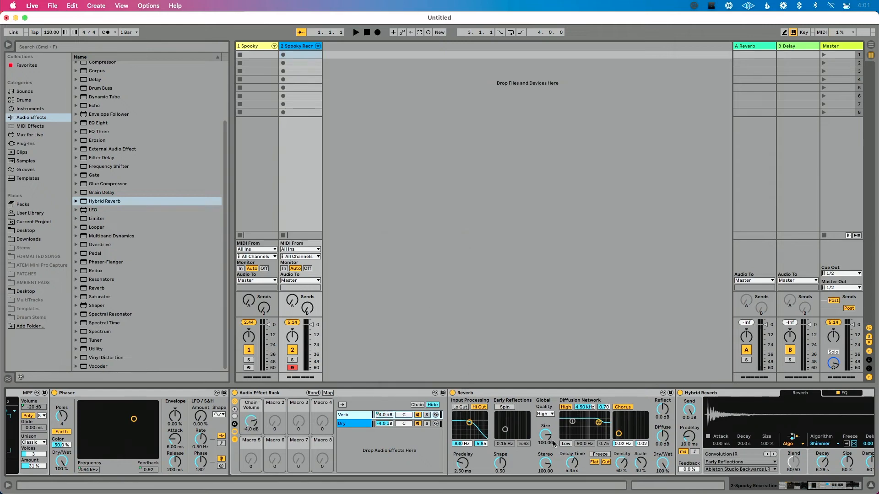
Step: Map Reverb's Decay Time to the Audio Effect Rack's Macro 2 and Hybrid Reverb's Dry/Wet to Macro 3
right_click(574, 463)
left_click(599, 362)
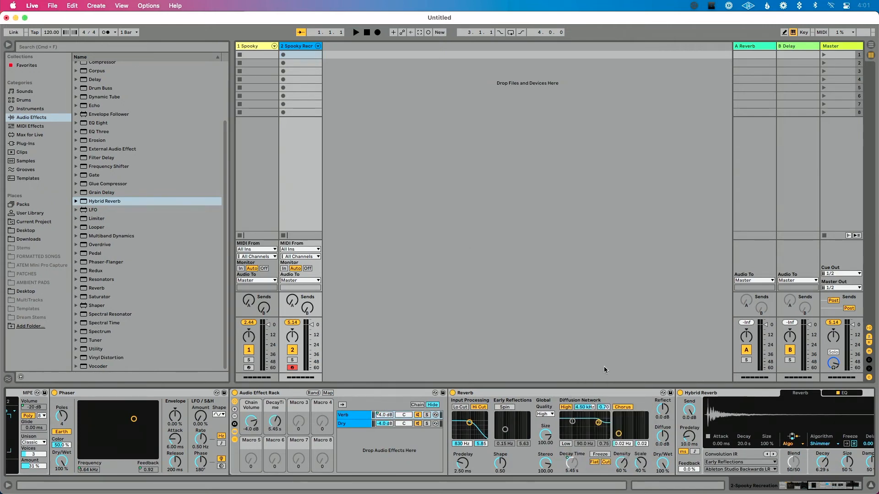
scroll(572, 433, "right", 5)
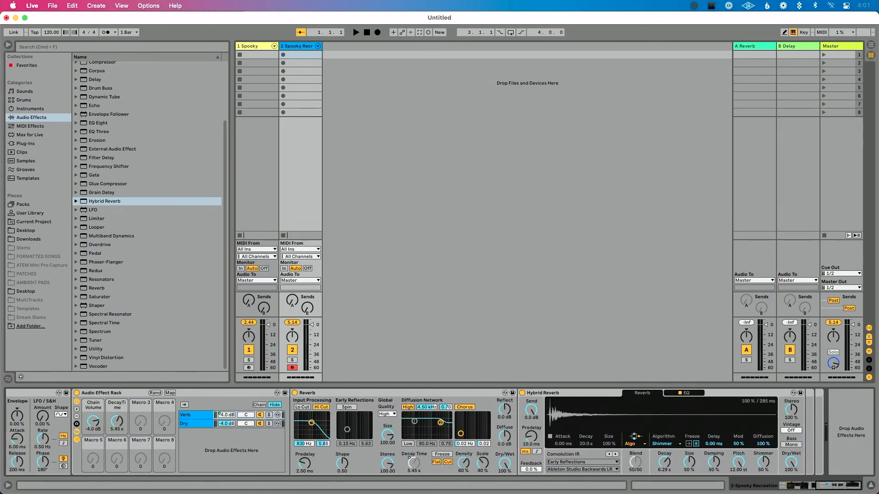
right_click(795, 462)
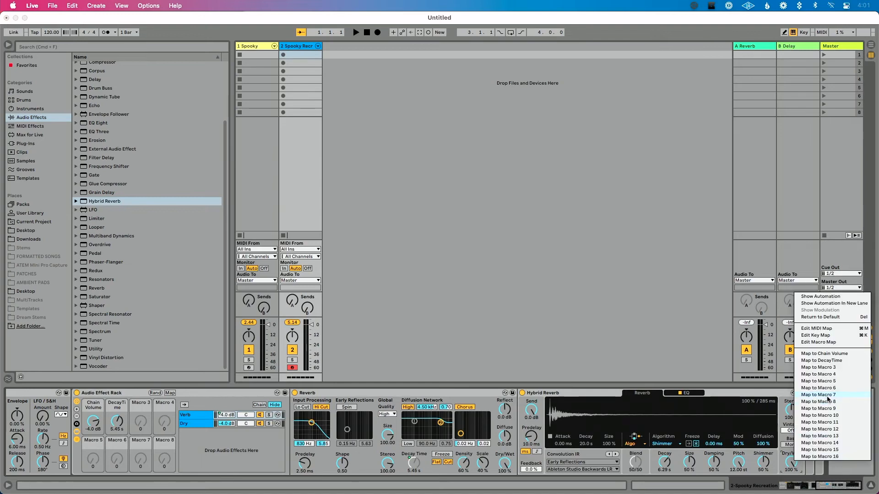
left_click(819, 368)
Step: Map the Audio Effect Rack's Chain Volume, DecayTime and Dry/Wet macros to Macros 5, 6 and 7 of the Spooky Recreation rack
scroll(789, 460, "left", 8)
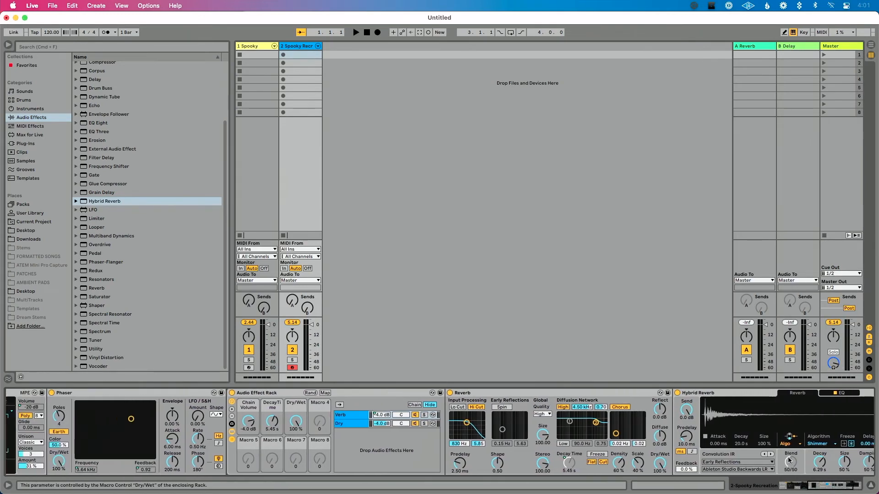
right_click(473, 422)
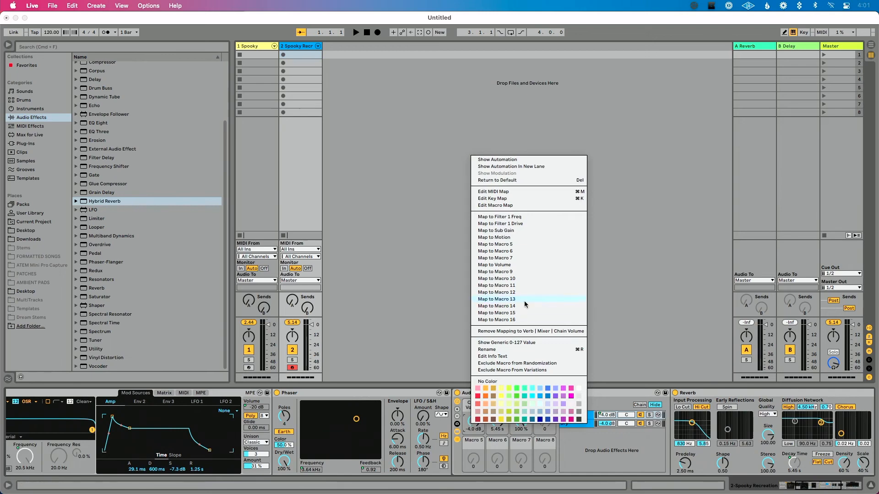
left_click(526, 244)
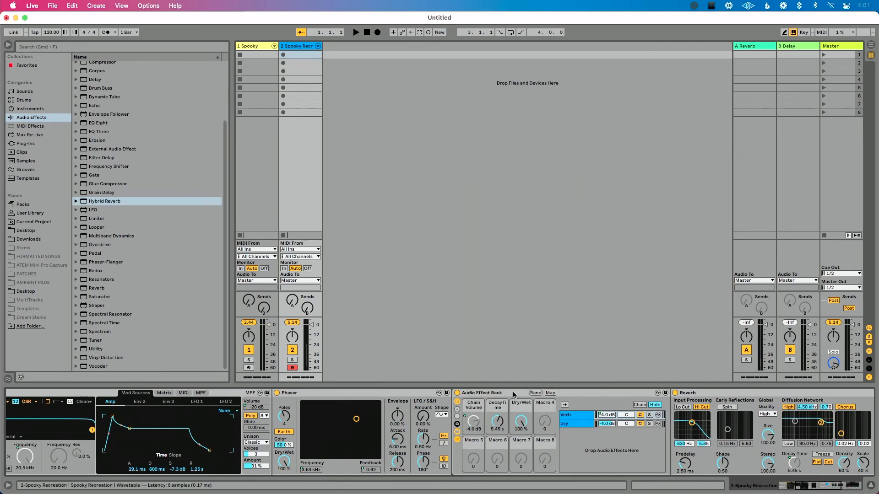
right_click(501, 420)
left_click(548, 251)
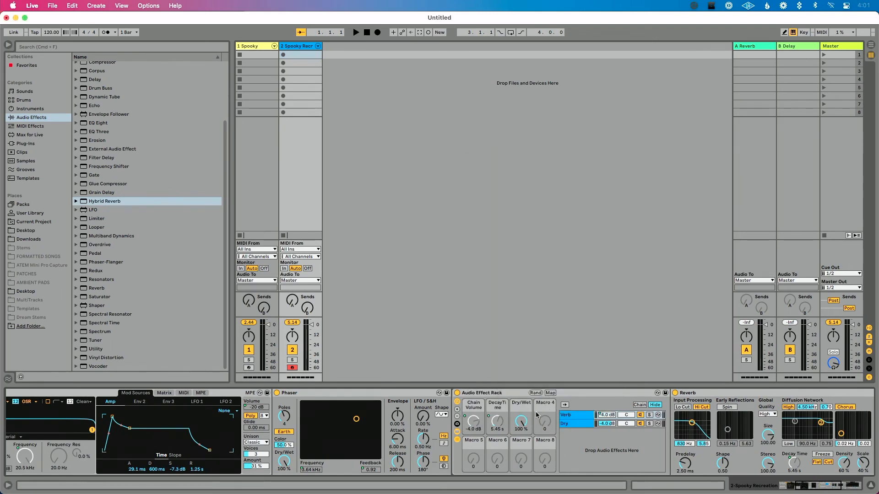
right_click(524, 421)
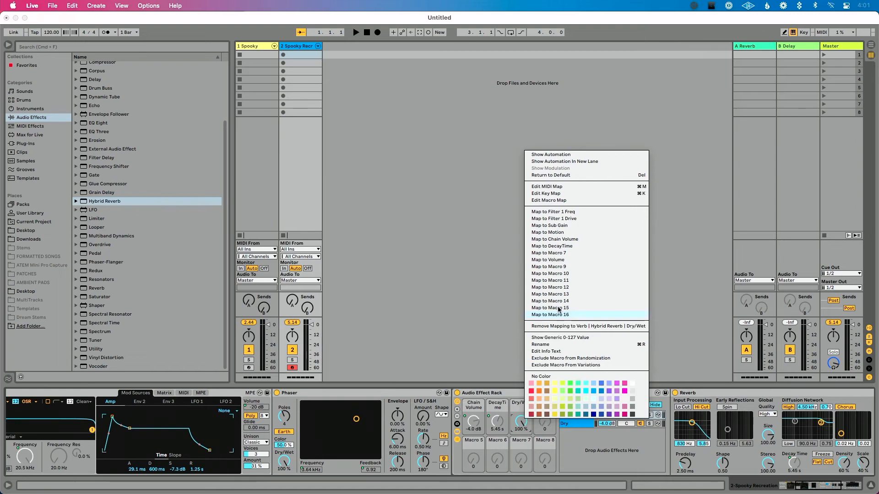
left_click(567, 253)
Step: Rename the Spooky Recreation rack's Macros 5, 6 and 7 as Verb, Verb Decay and Shimmer
scroll(430, 414, "left", 10)
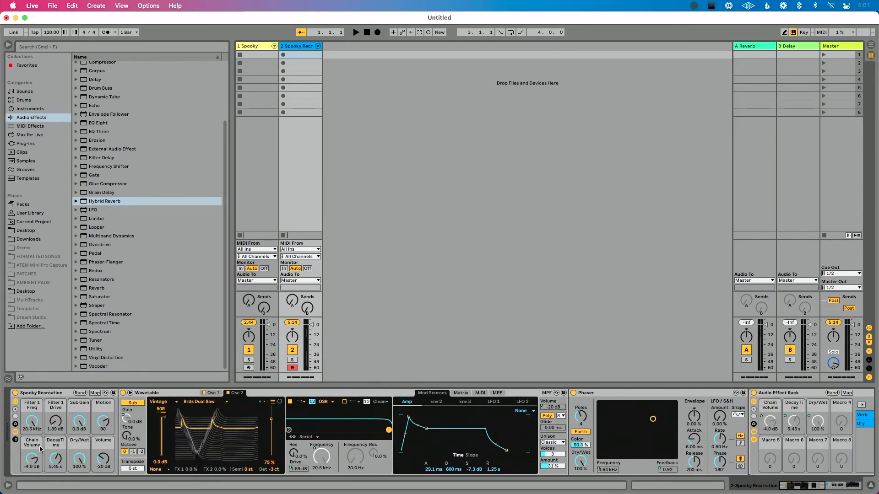
key("super+r")
type("Ve")
key("Tab")
type("Verb Decay")
left_click(71, 441)
key("super+r")
type("himmer")
key("Return")
Step: Set the macros Shimmer to 30 %, Filter 1 Freq to 1.49 kHz, Verb Decay to 9.52 s and Verb to 1.907 dB
mouse_move(79, 459)
left_mouse_down()
mouse_move(79, 486)
mouse_move(80, 460)
left_mouse_up()
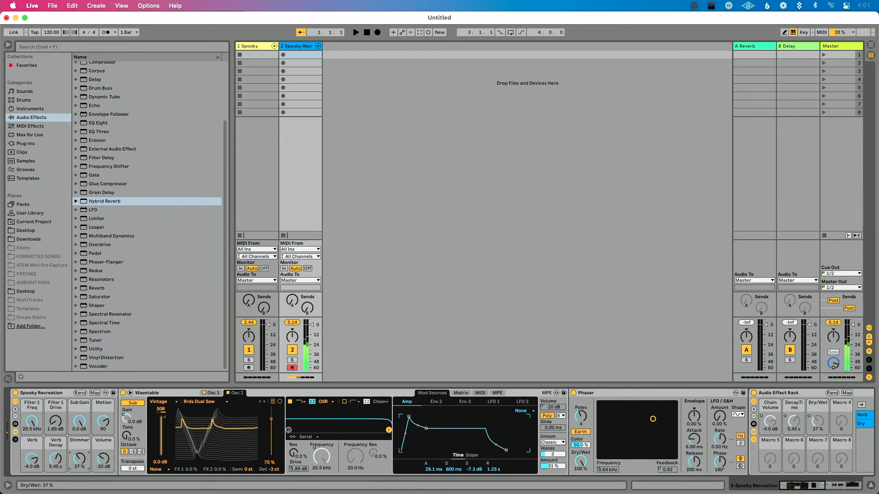
left_click_drag(31, 421, 31, 453)
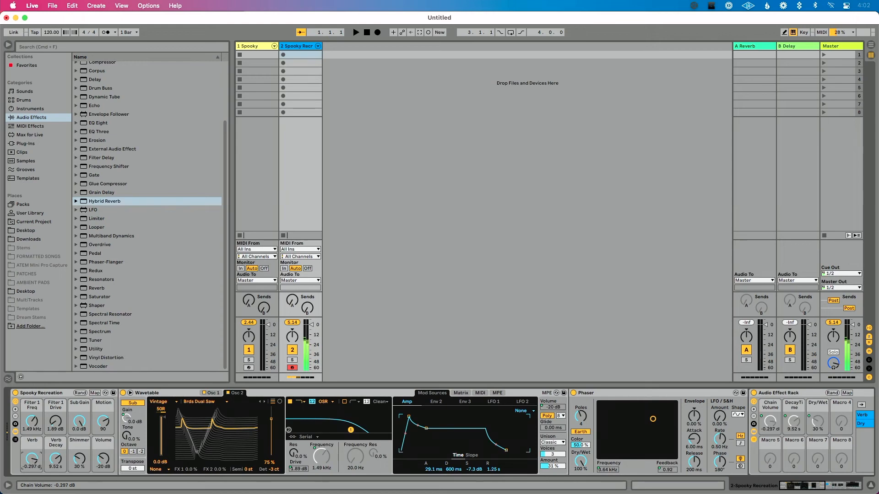
scroll(167, 431, "right", 10)
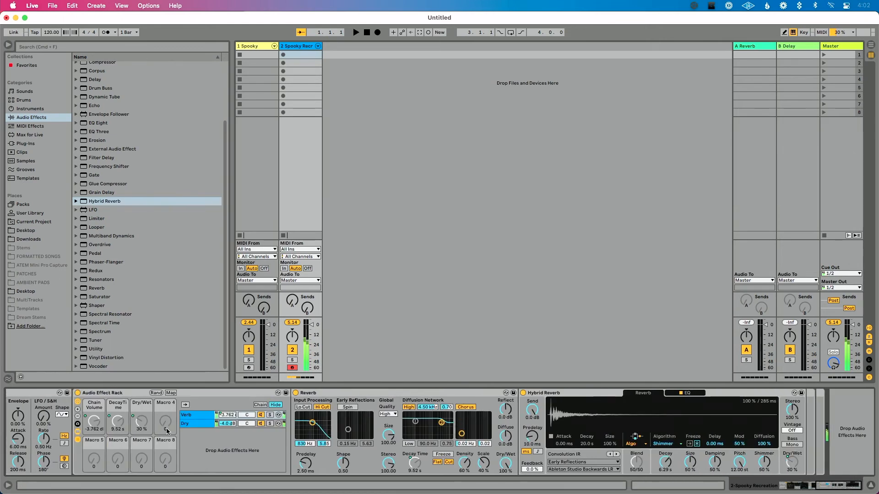
scroll(167, 430, "left", 3)
scroll(167, 431, "left", 15)
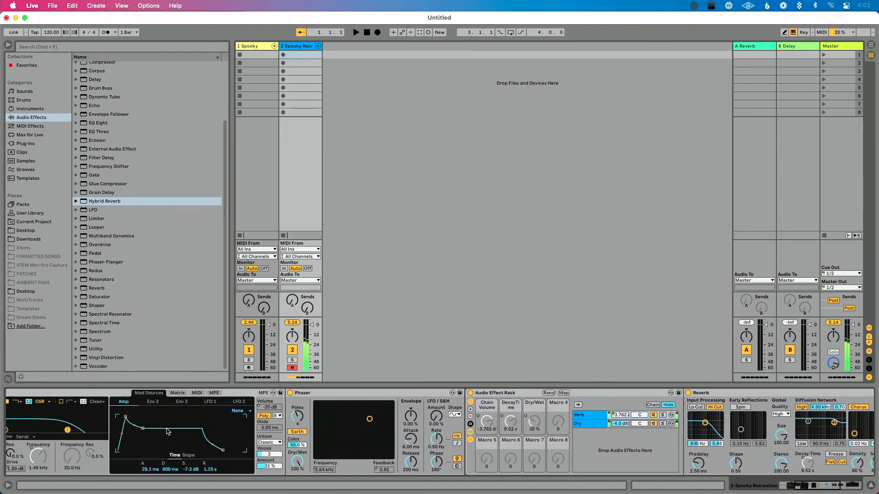
left_click_drag(43, 453, 42, 440)
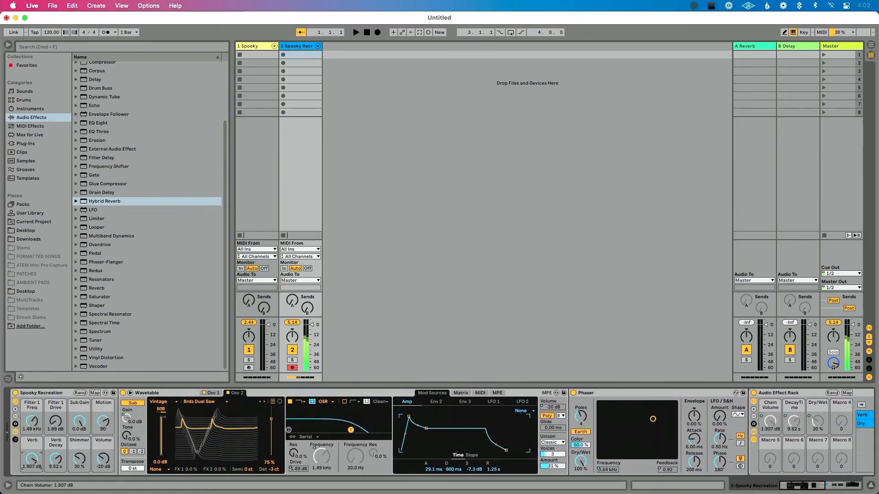
Step: Unmap the Verb chain's volume from the Audio Effect Rack's Chain Volume macro and map it to Macro 1 again
scroll(234, 430, "right", 15)
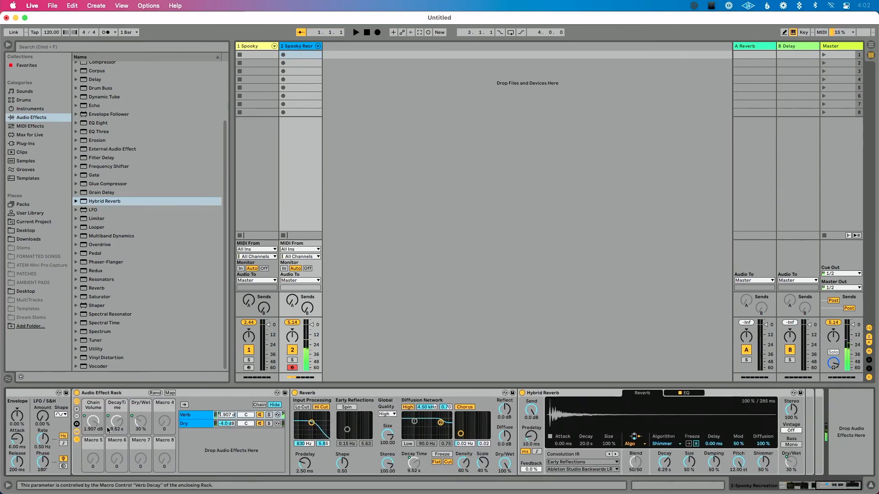
right_click(224, 415)
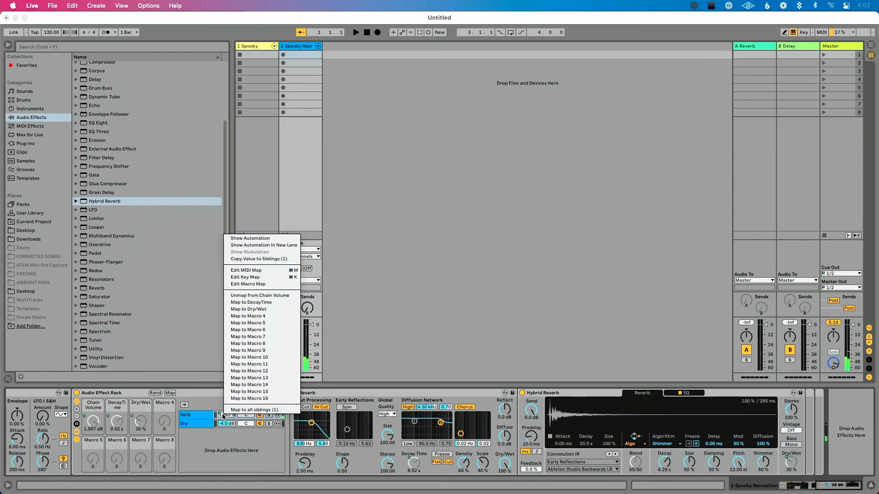
left_click(274, 295)
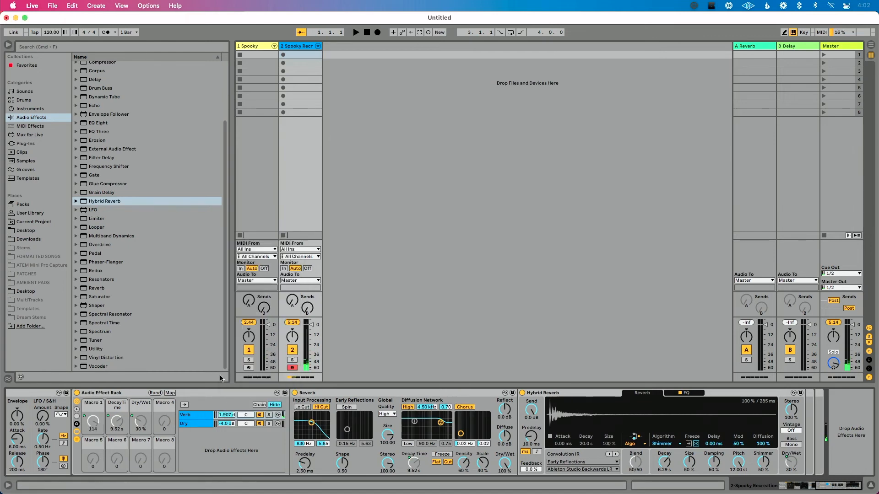
right_click(228, 417)
left_click(291, 310)
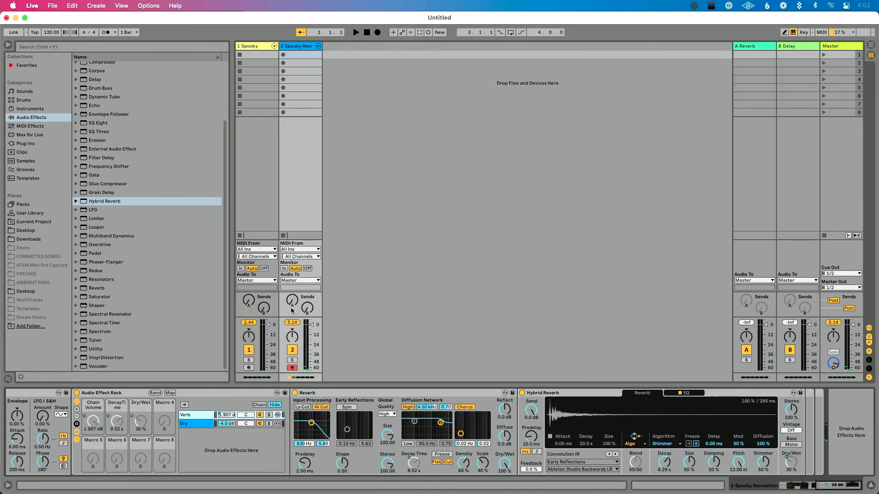
Step: Raise the Verb macro to 2.538 dB and enable Spin in Reverb's early reflections with an amount of 5.26
scroll(214, 426, "left", 10)
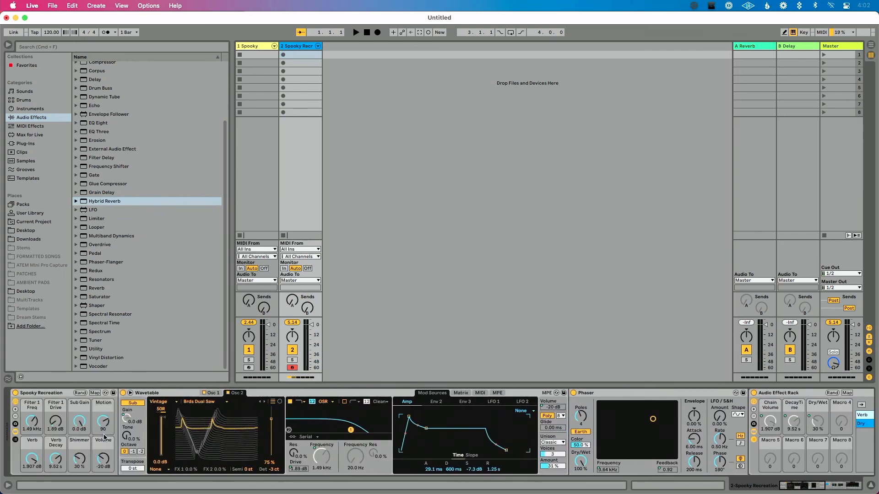
left_click_drag(36, 456, 36, 454)
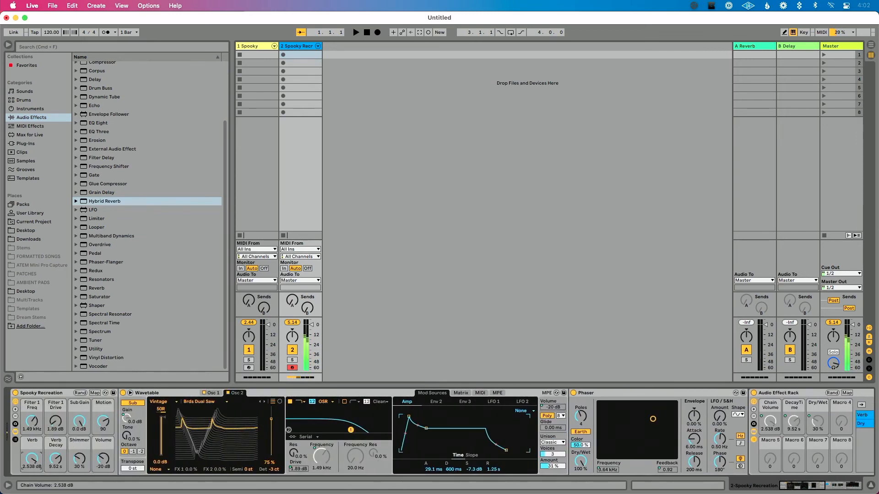
scroll(210, 426, "right", 2)
scroll(211, 426, "right", 10)
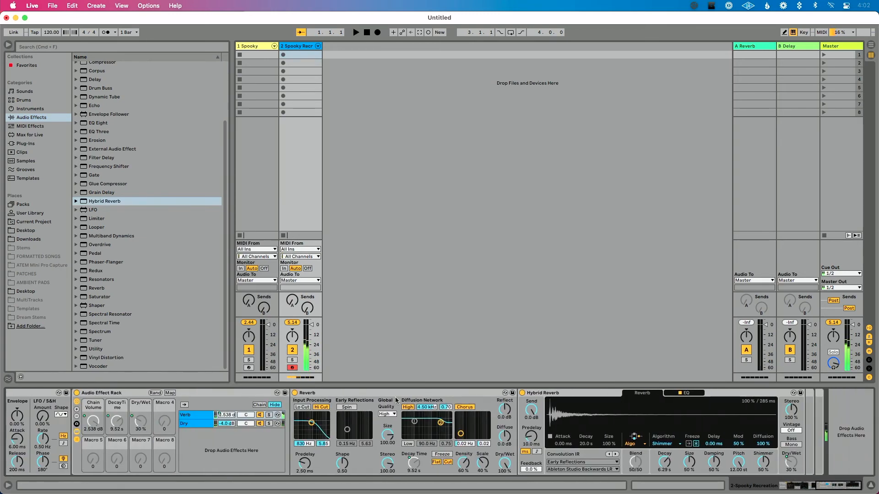
left_click(347, 407)
left_click_drag(347, 429, 348, 432)
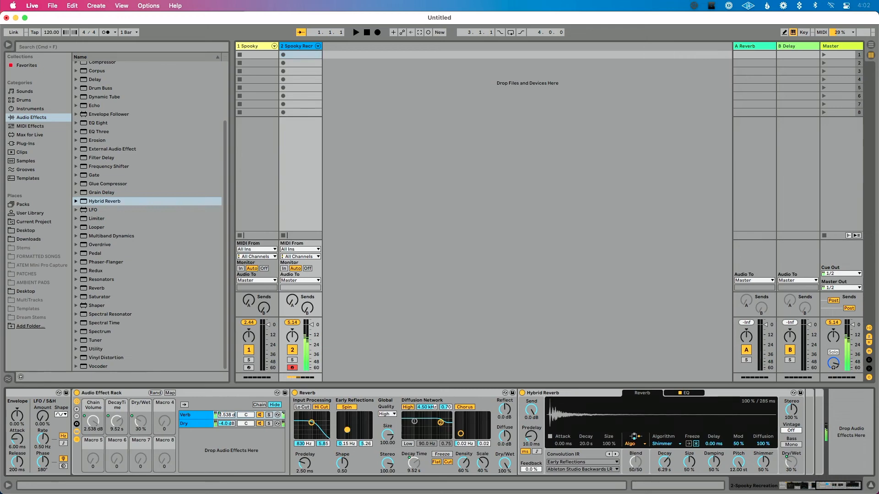
Step: Lower the Sub Gain macro to -inf dB and the Motion macro to 31
scroll(252, 451, "left", 15)
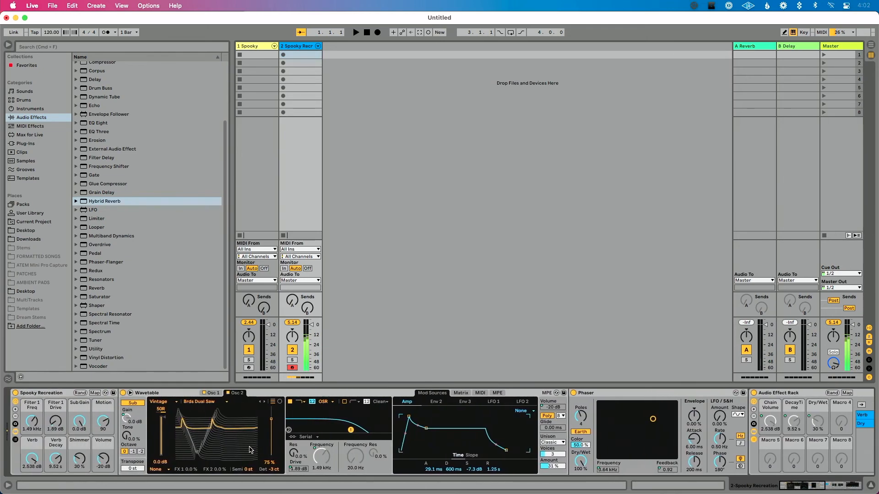
left_click_drag(103, 420, 85, 448)
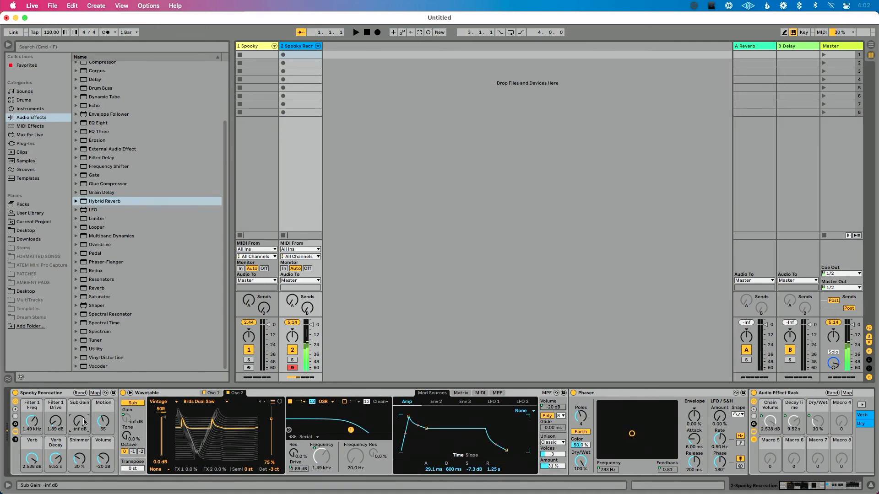
left_click_drag(102, 420, 103, 432)
Step: Set the macros Filter 1 Drive to 3.21 dB, Filter 1 Freq to 864 Hz and Volume to -13 dB
left_click_drag(55, 422, 55, 419)
mouse_move(32, 421)
left_mouse_down()
mouse_move(31, 400)
mouse_move(31, 424)
left_mouse_up()
left_click_drag(102, 457, 101, 452)
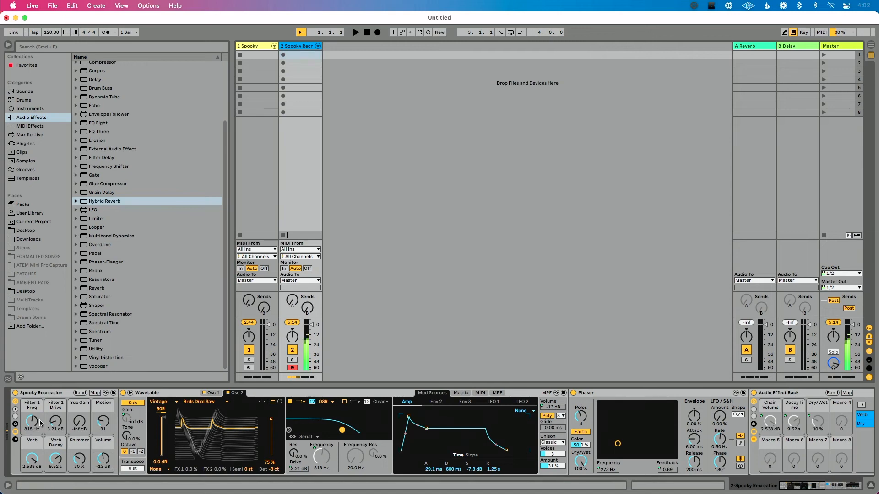
mouse_move(32, 422)
left_mouse_down()
mouse_move(31, 409)
mouse_move(31, 421)
left_mouse_up()
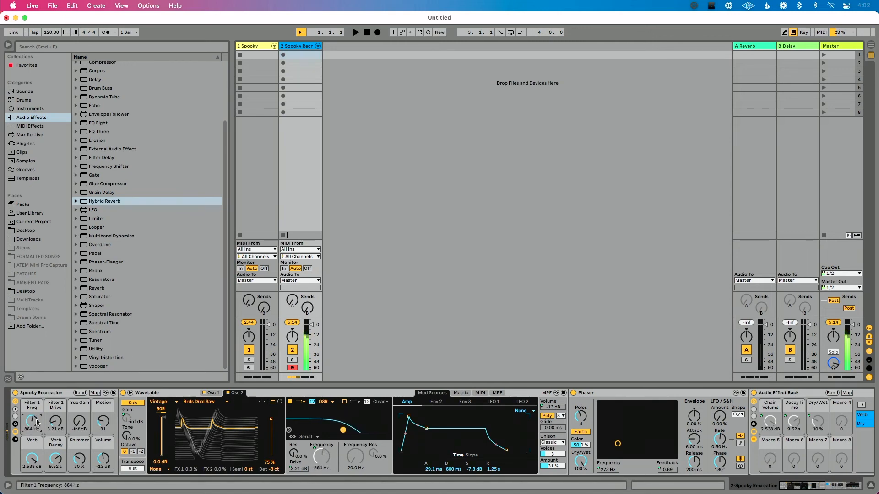